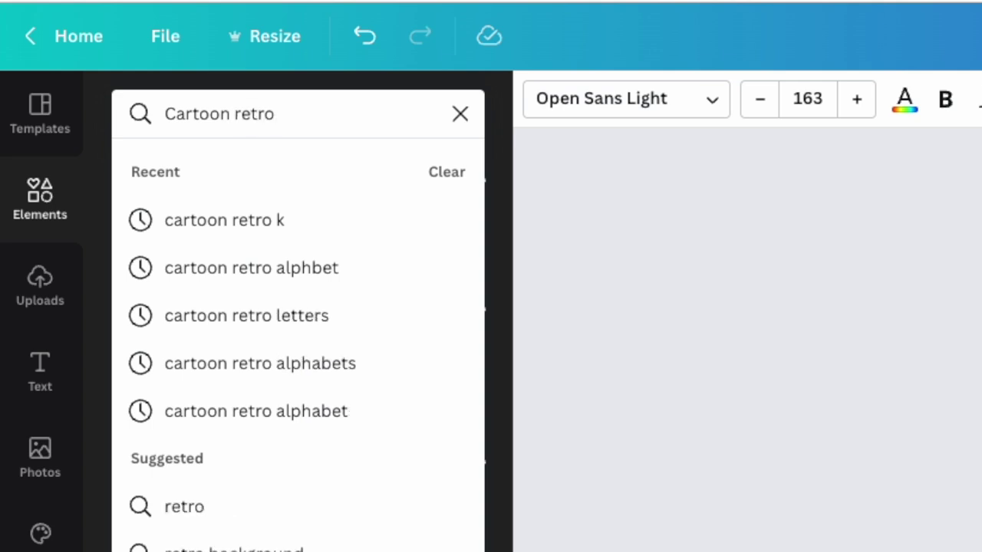
Search the elements for "Cartoon retro k" and list all magic recommendations for the green cartoon K by adding it to page 1
text(k)
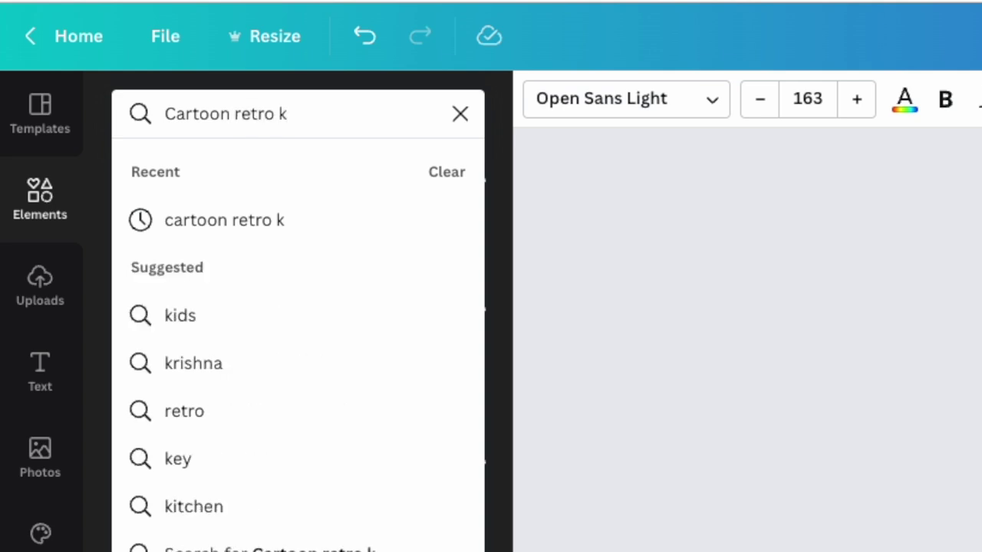
key(Return)
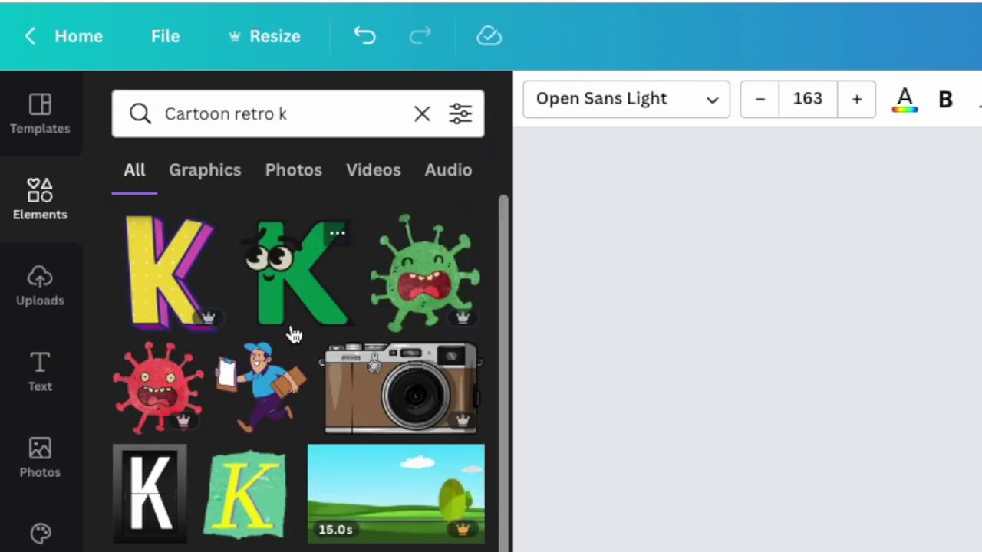
click(280, 286)
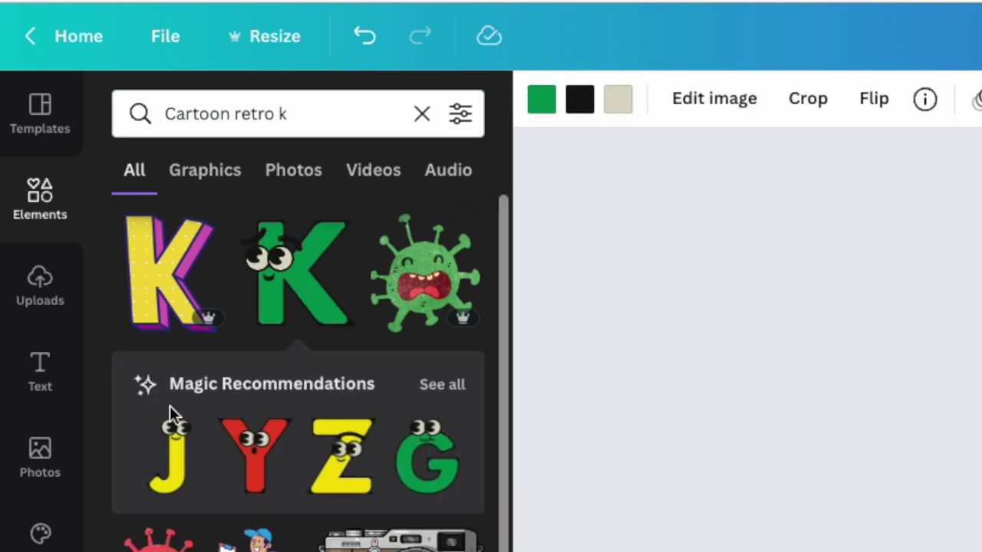
click(441, 387)
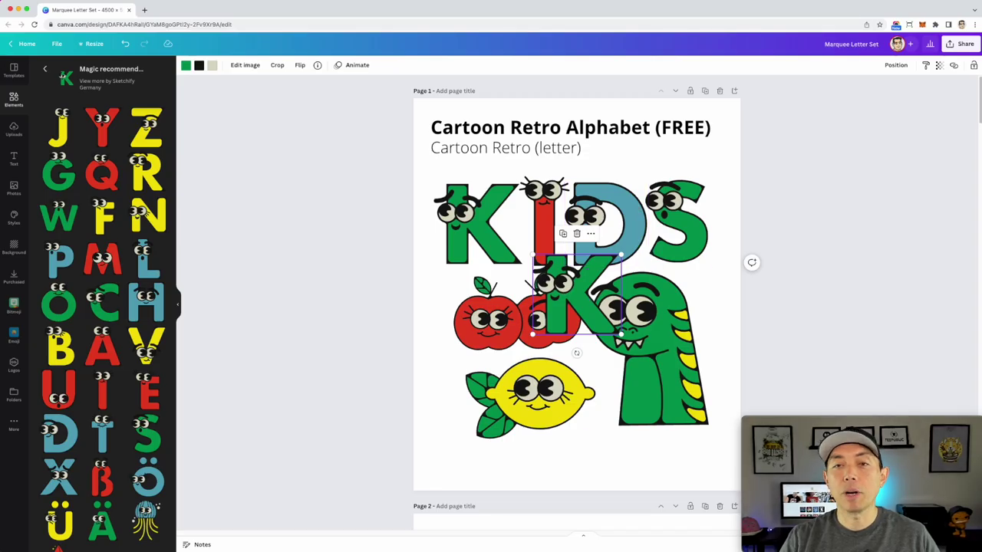
Delete the added green K from page 1 and search the elements for "marquee letter set"
key(Delete)
scroll(129, 279, down, 2)
scroll(129, 280, down, 3)
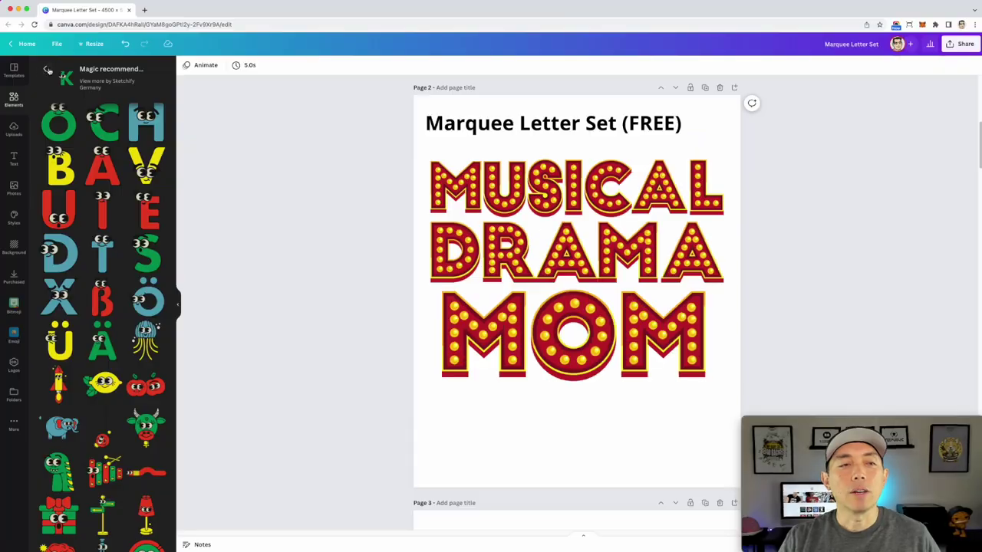
click(48, 70)
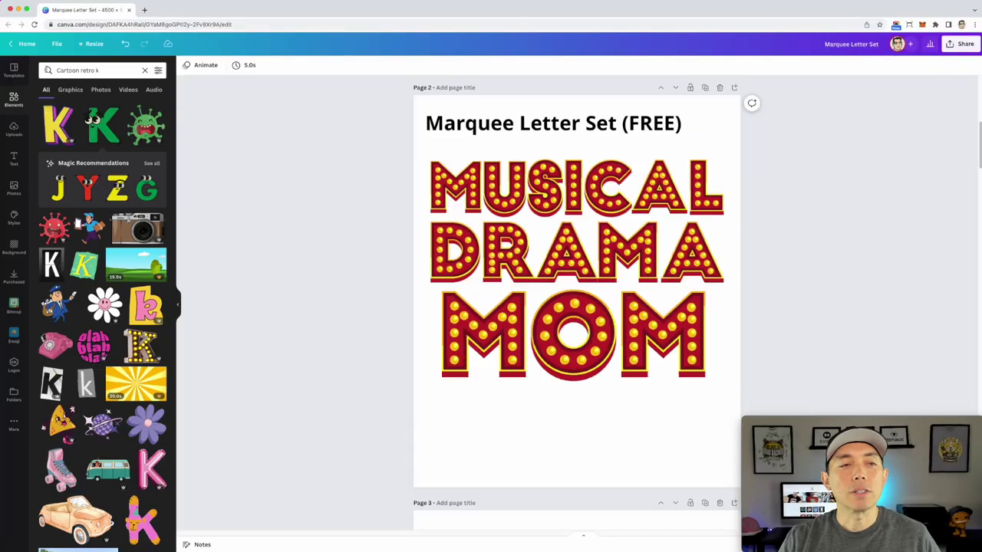
click(72, 70)
triple_click(71, 70)
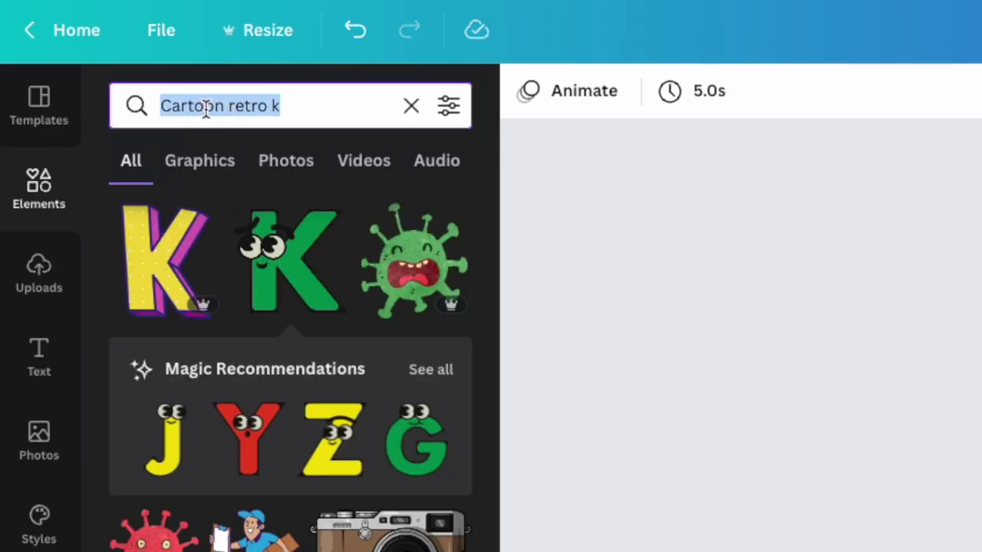
text(marquee letter )
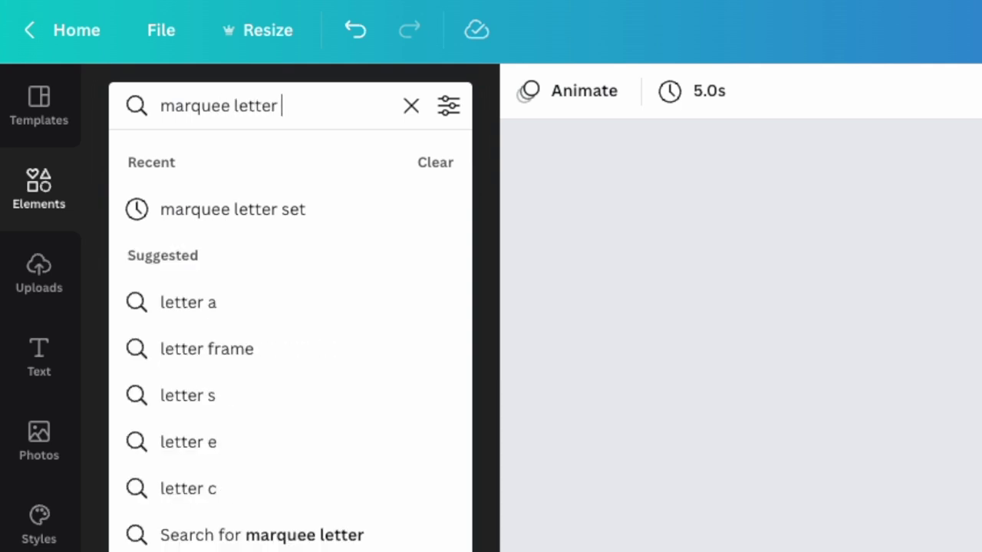
text(set)
key(Return)
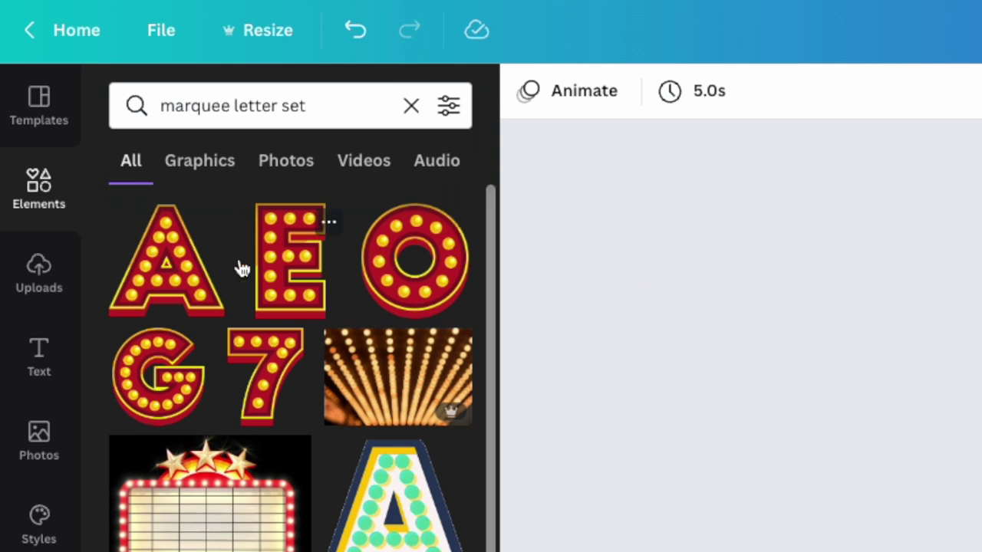
Add the red marquee A to list all its magic recommendations, and delete the added letter from page 2
click(162, 269)
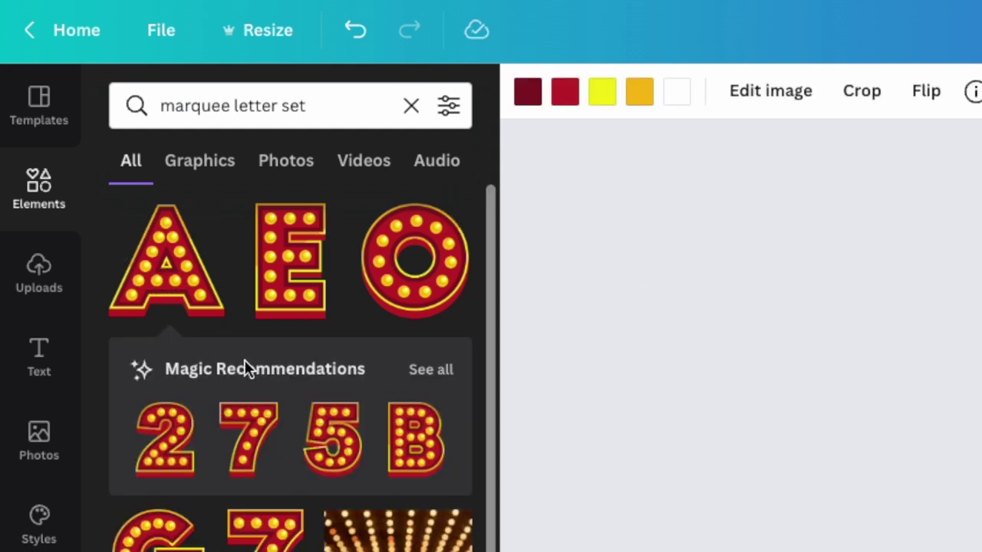
click(429, 371)
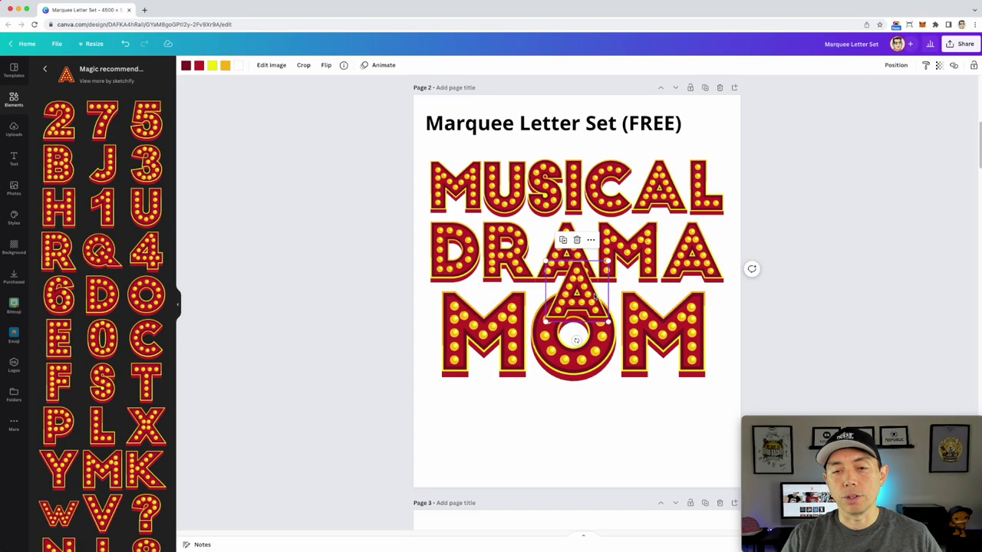
key(Delete)
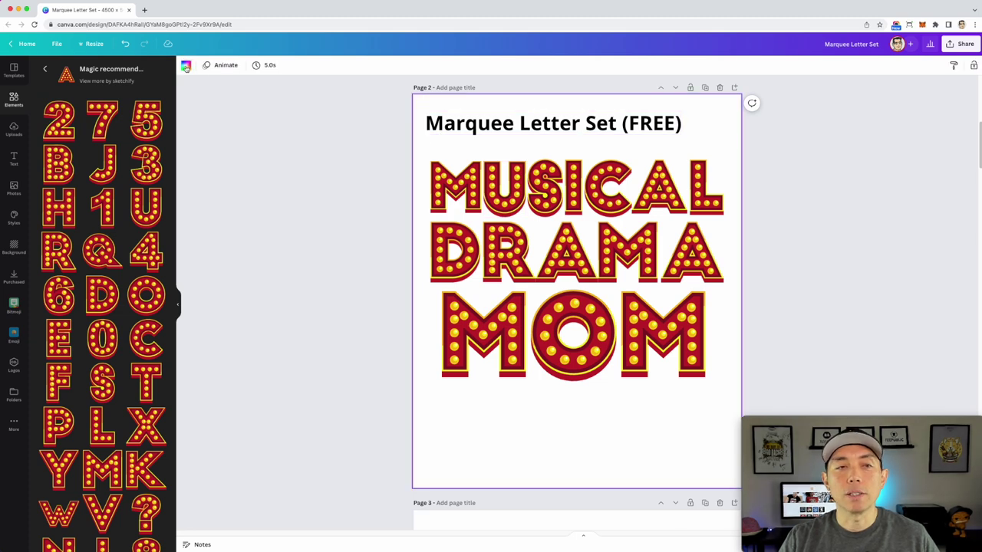
Try a black background on page 2 with the marquee letters and set it back to white
click(185, 67)
click(69, 108)
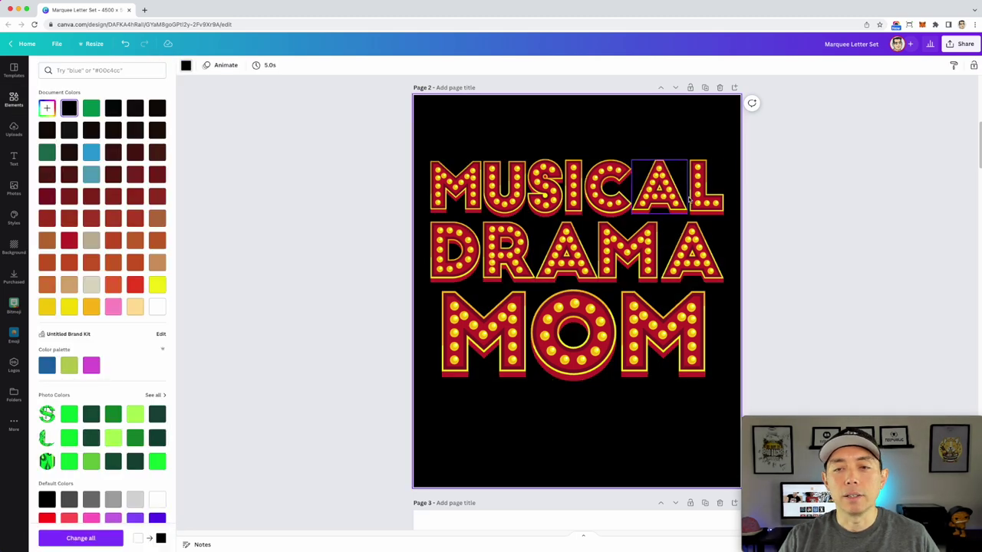
click(157, 307)
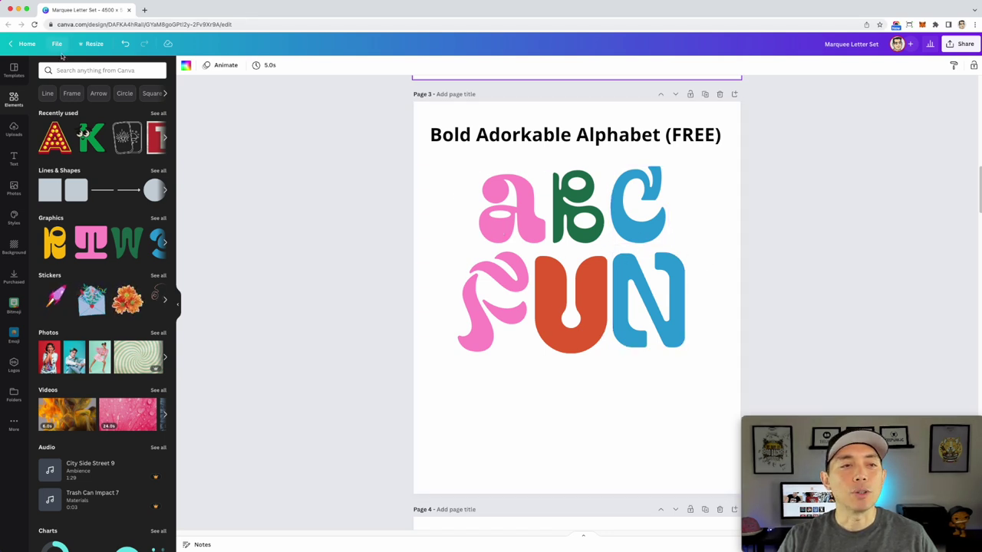
Search the elements for "bold adorkable alphabet"
click(96, 70)
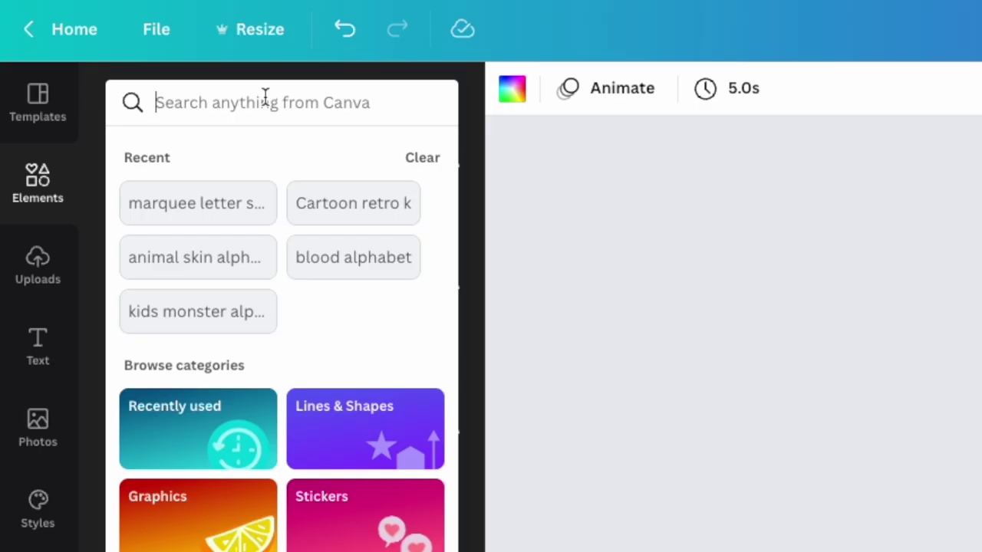
text(bold a)
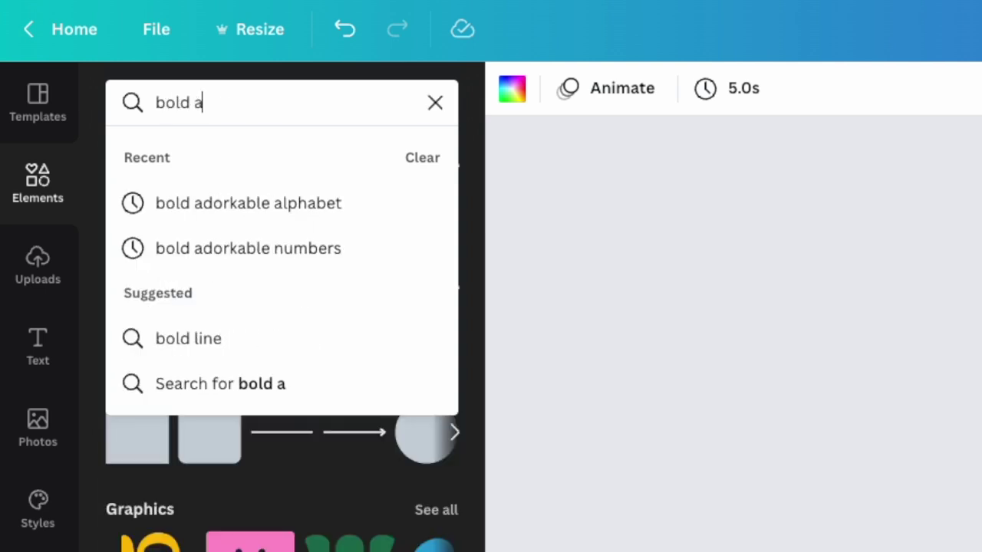
text(dorkable alphabet)
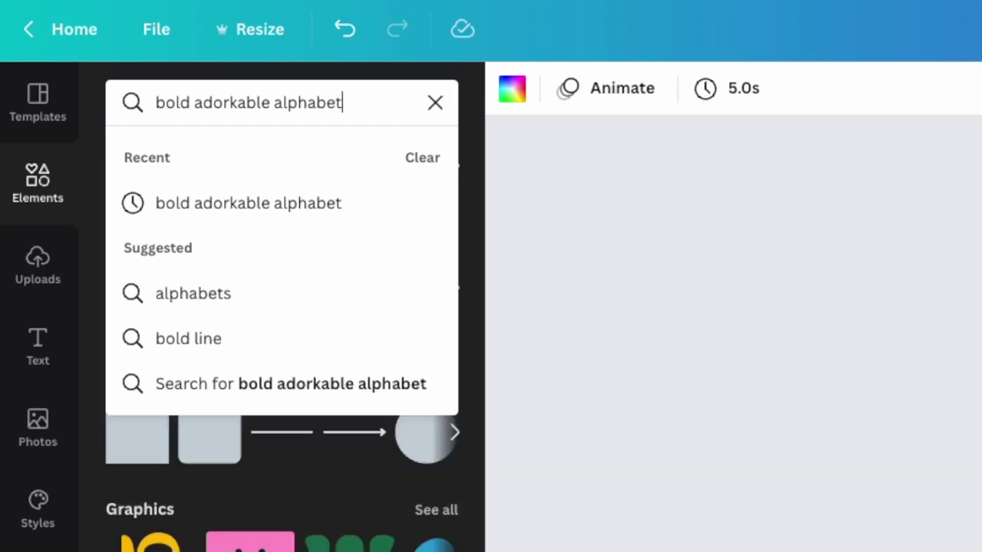
key(Return)
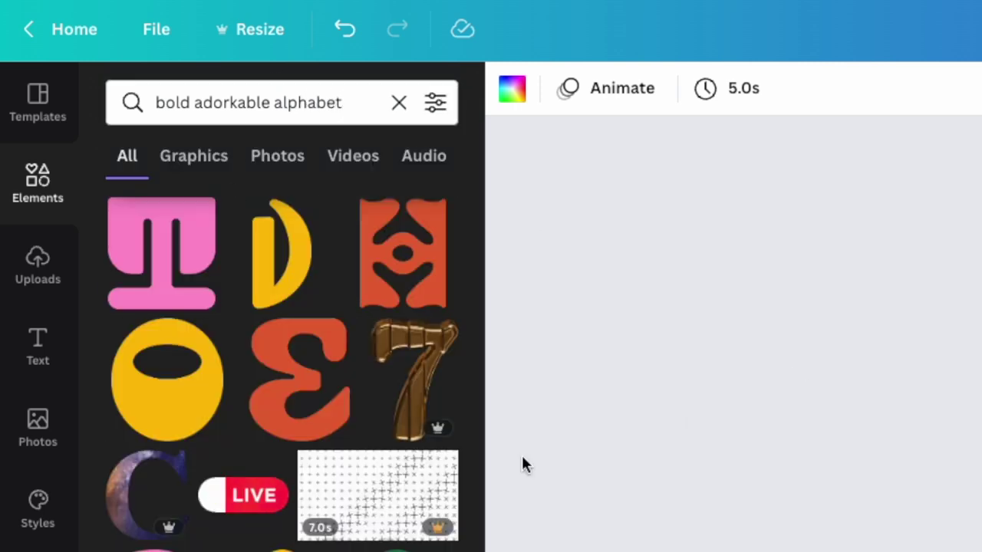
Add the pink letter T to page 3 and browse all of its magic recommendations
click(162, 273)
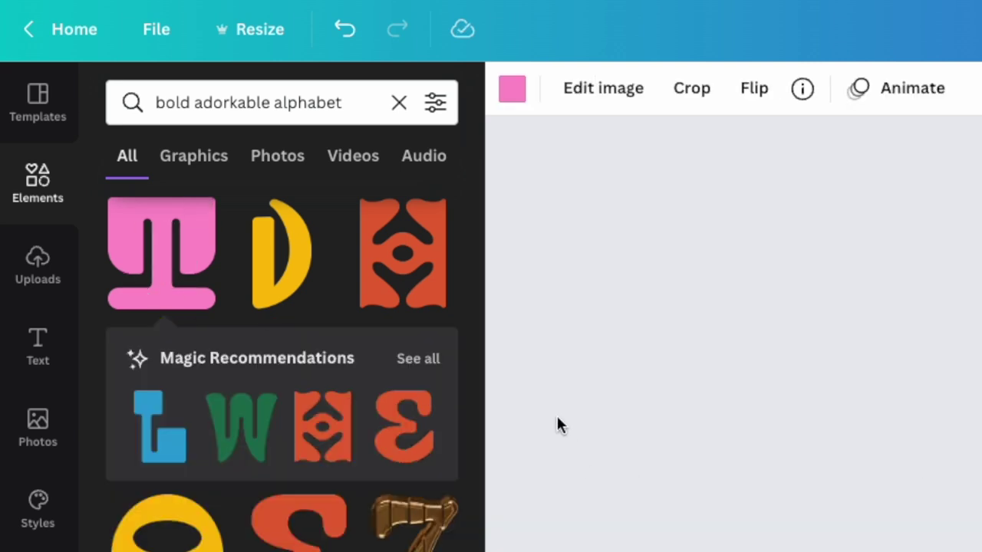
click(417, 359)
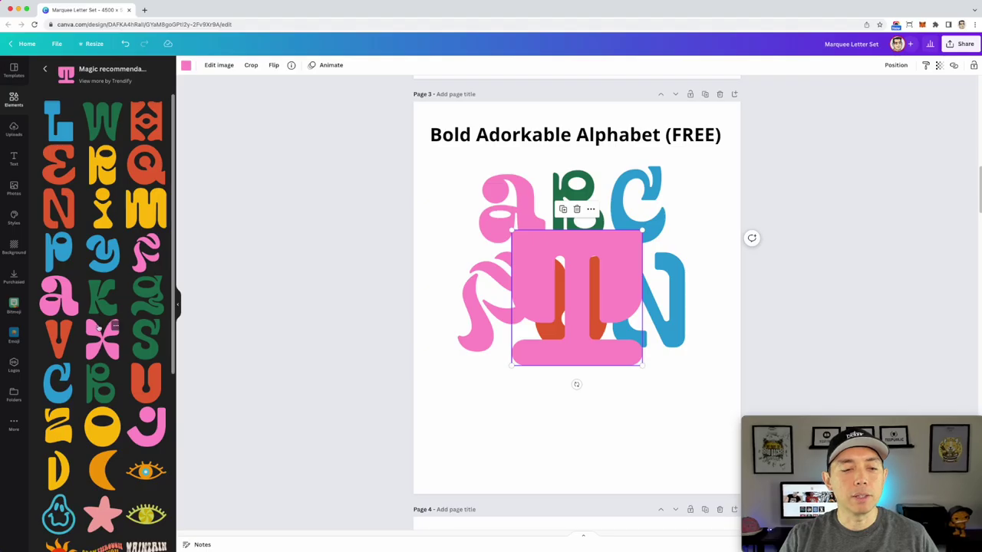
scroll(121, 353, down, 10)
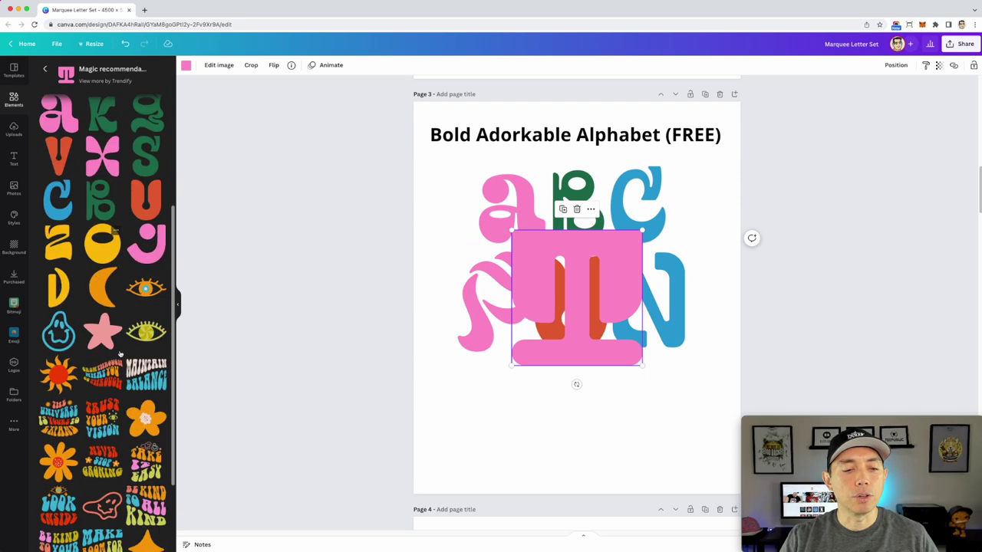
scroll(120, 353, up, 5)
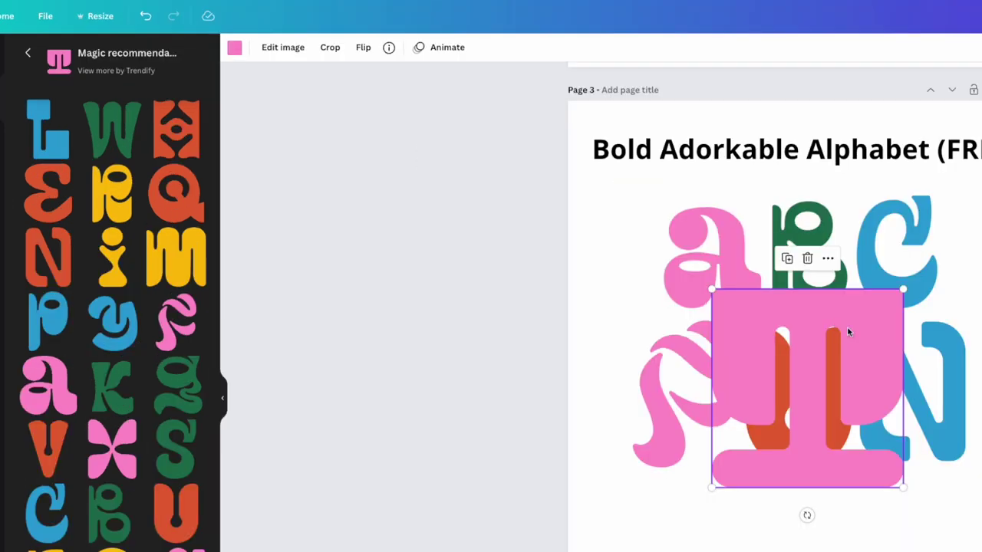
Try the pink letter T in bright yellow near the bottom of page 3, and delete it from the page
drag(848, 331, 857, 276)
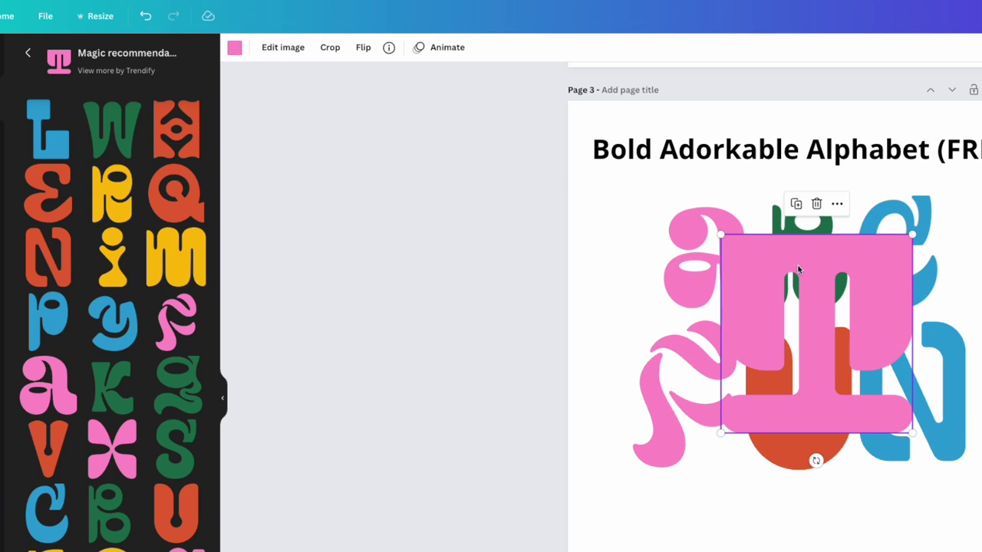
click(238, 48)
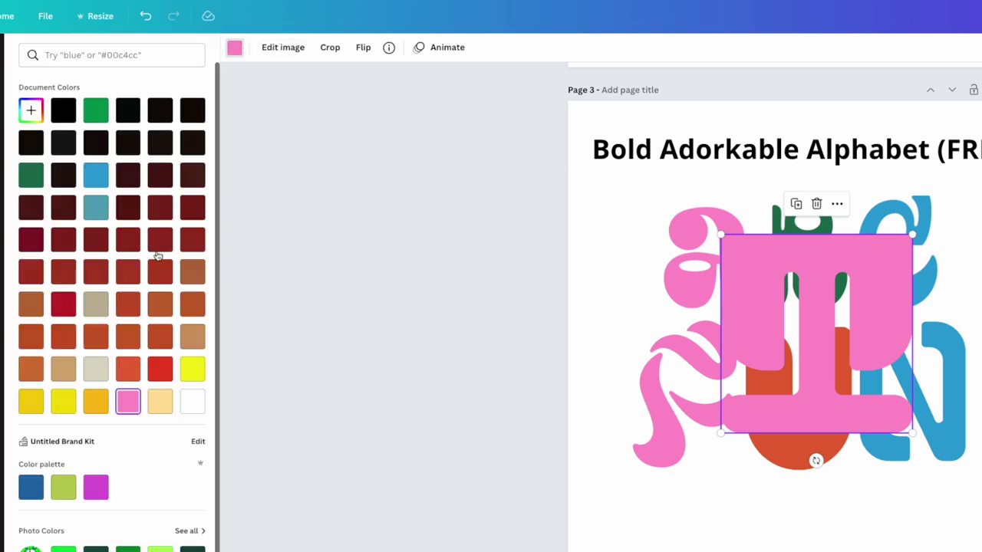
click(192, 369)
drag(851, 308, 795, 495)
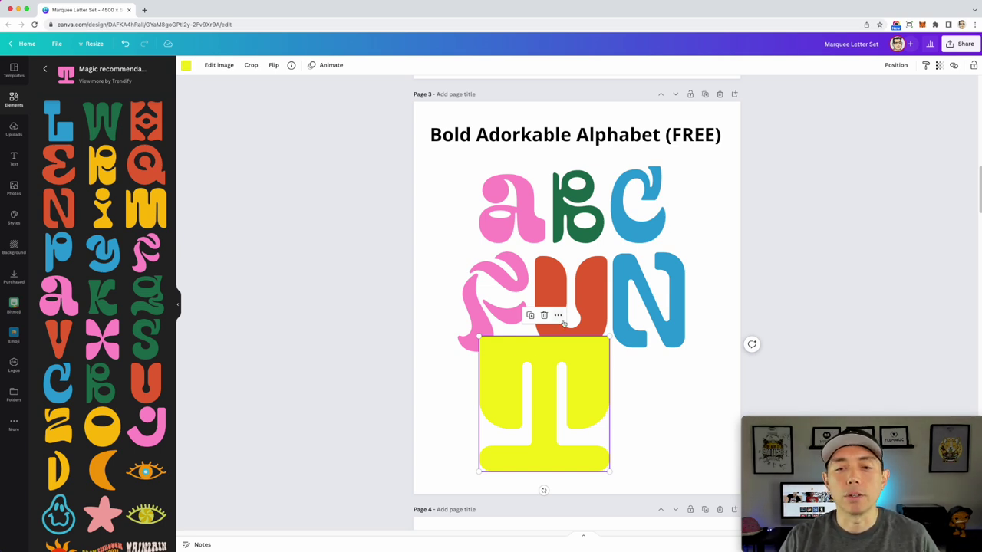
key(Delete)
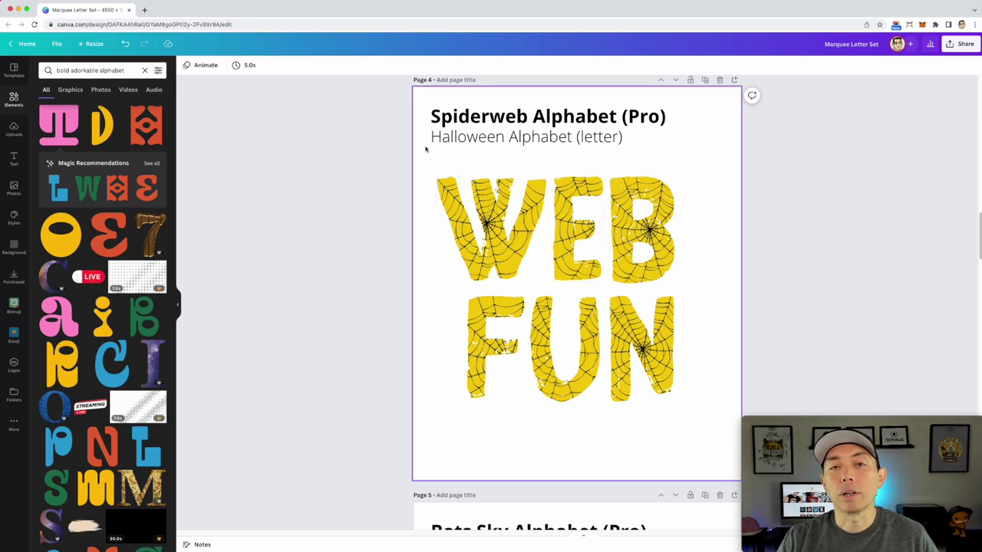
Try a black background on page 4 behind the spiderweb letters and set it back to white
click(186, 66)
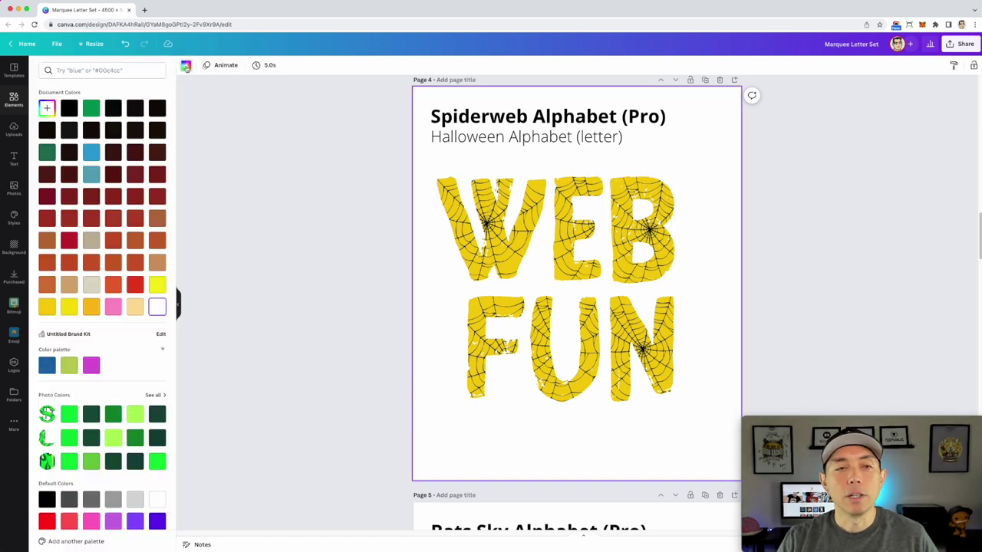
click(67, 109)
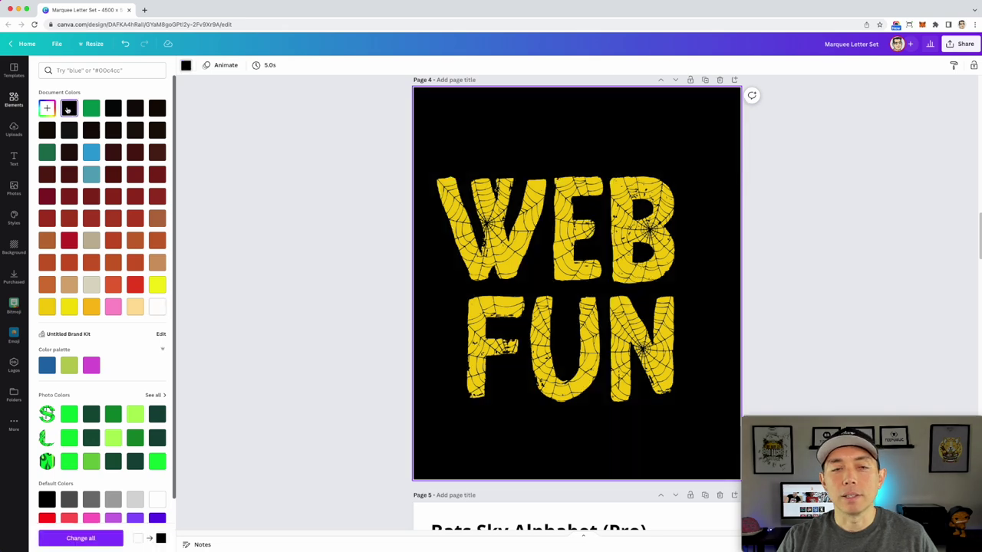
click(156, 308)
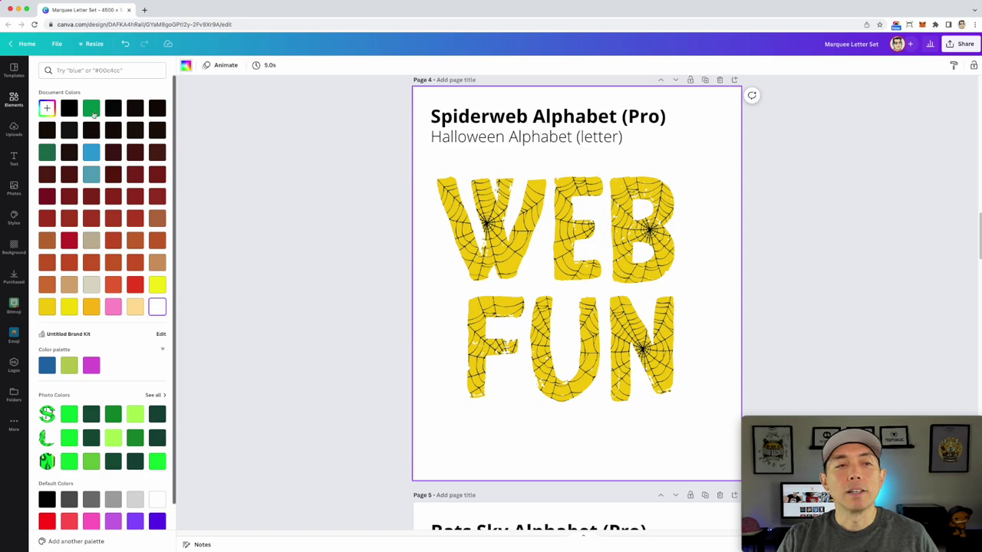
Search the elements for "halloween alphabet w" and add the yellow spiderweb W to page 4
click(14, 100)
click(194, 96)
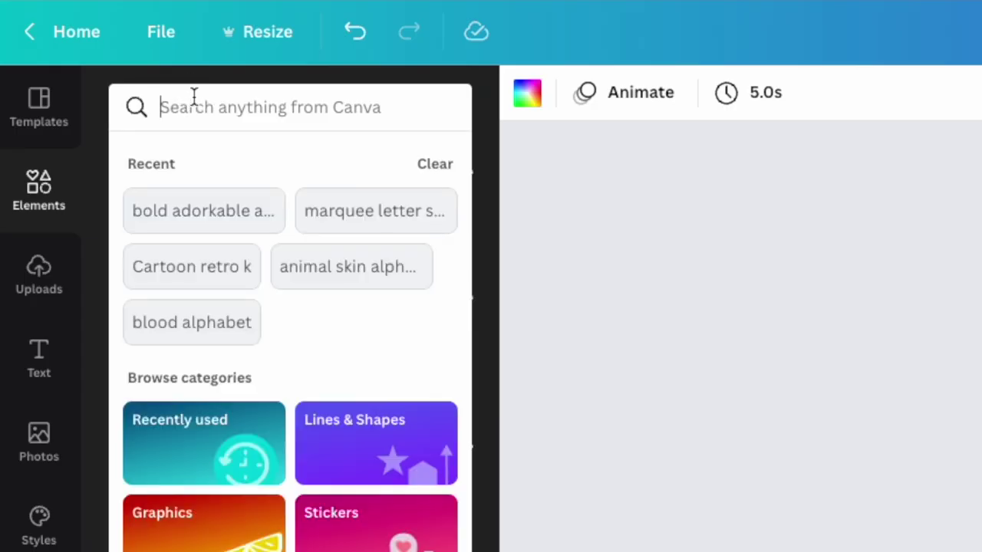
text(hallow)
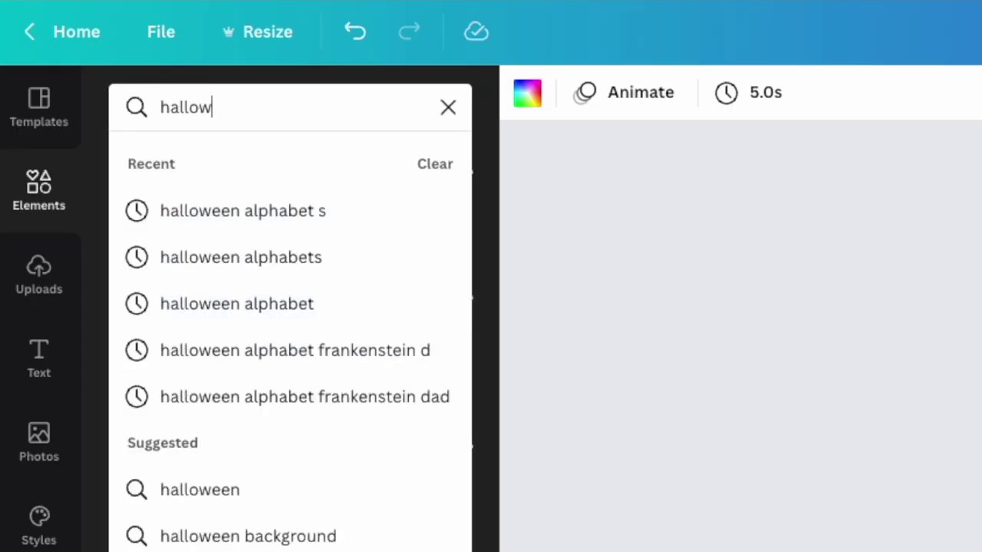
text(een alpha)
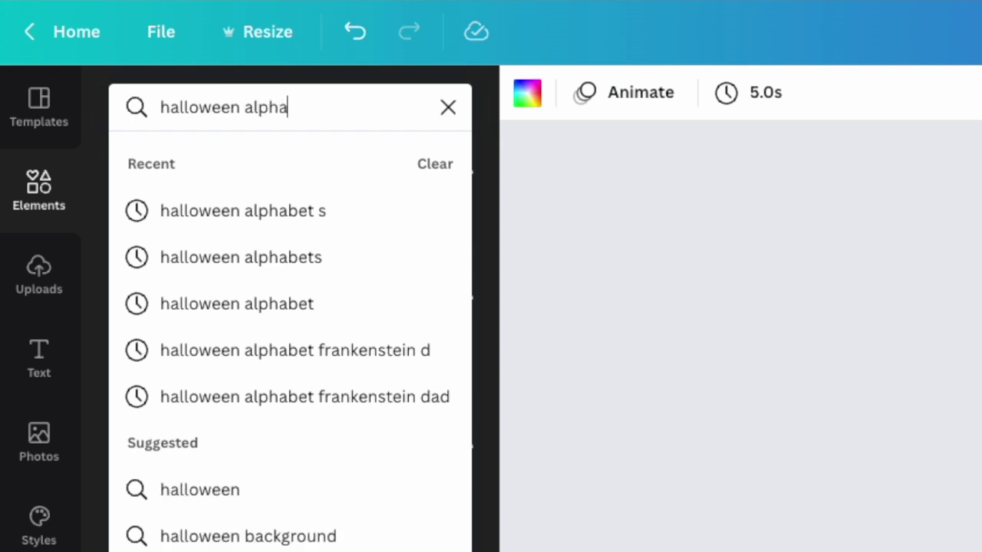
text(bet )
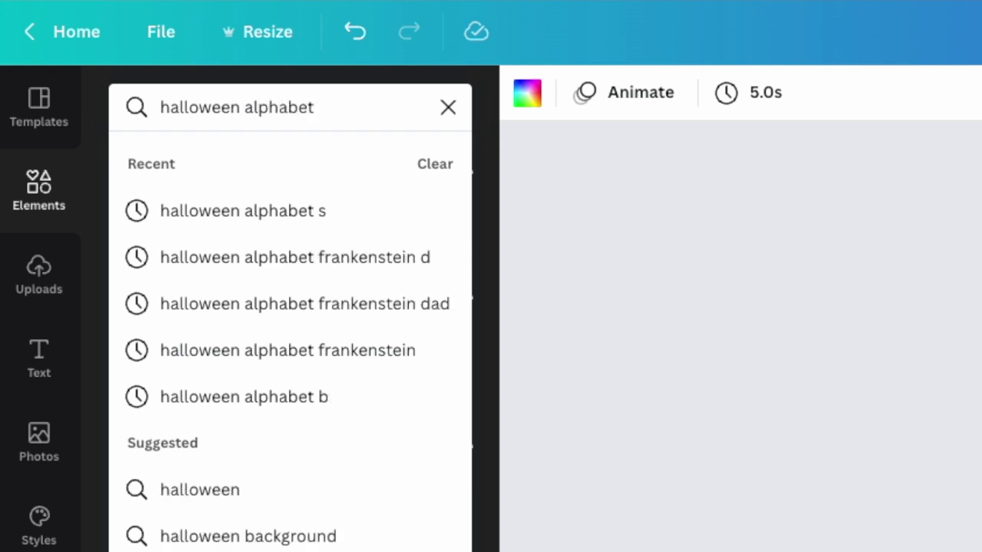
text(w)
key(Return)
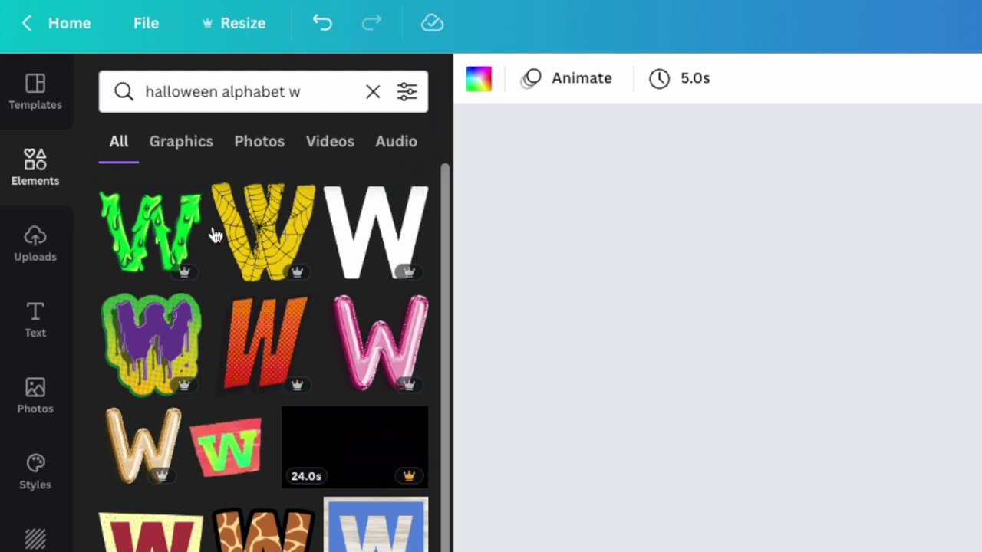
click(268, 236)
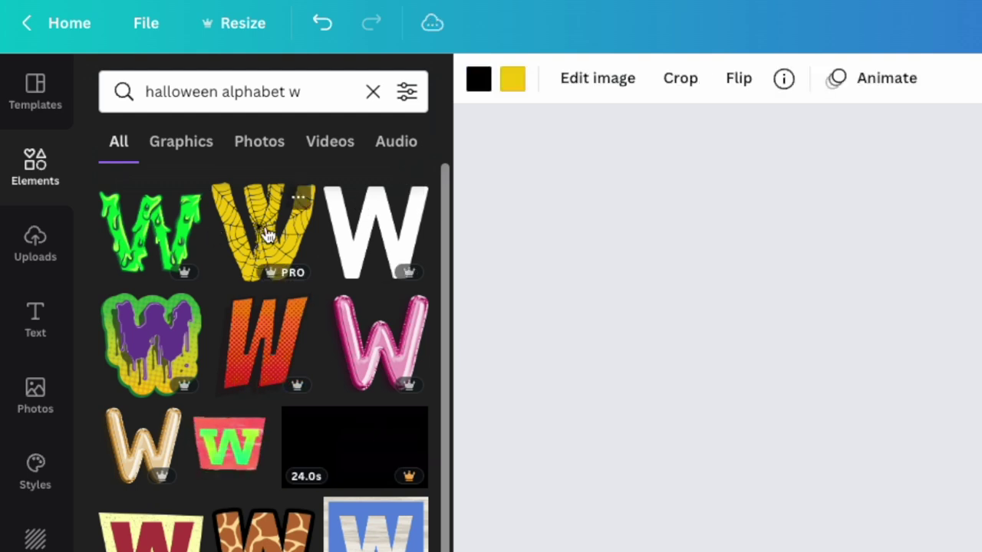
Show all magic recommendations for the yellow spiderweb W and remove the extra W from page 4
click(391, 332)
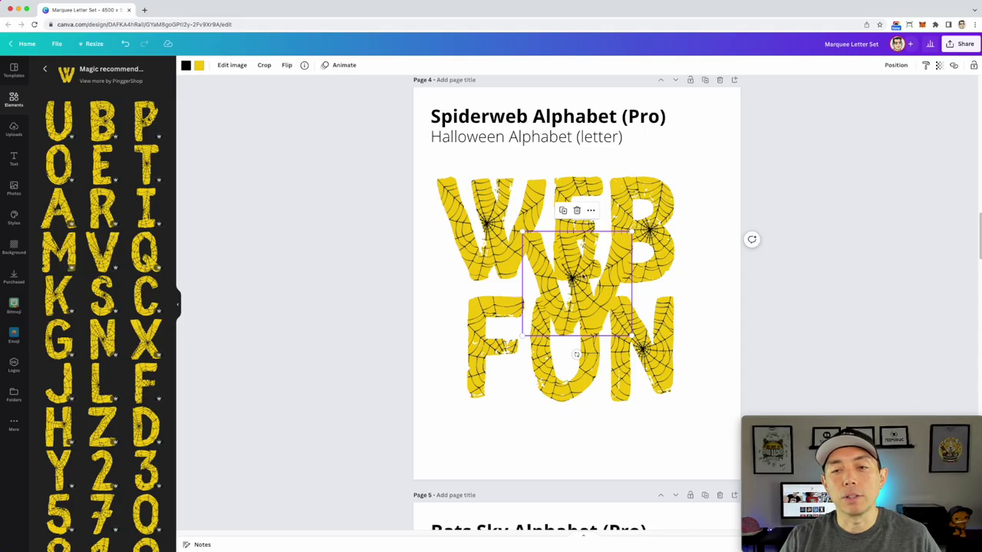
drag(576, 284, 577, 228)
click(717, 241)
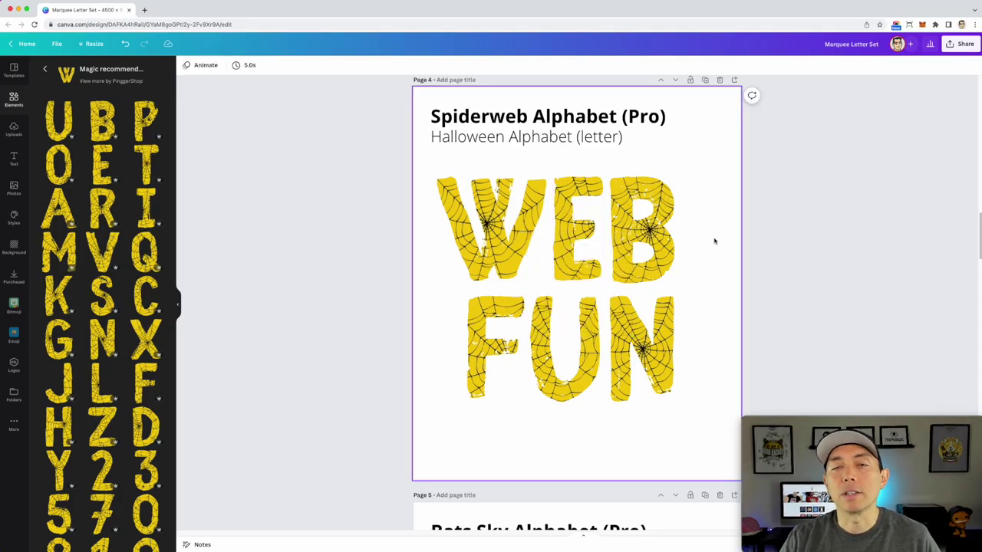
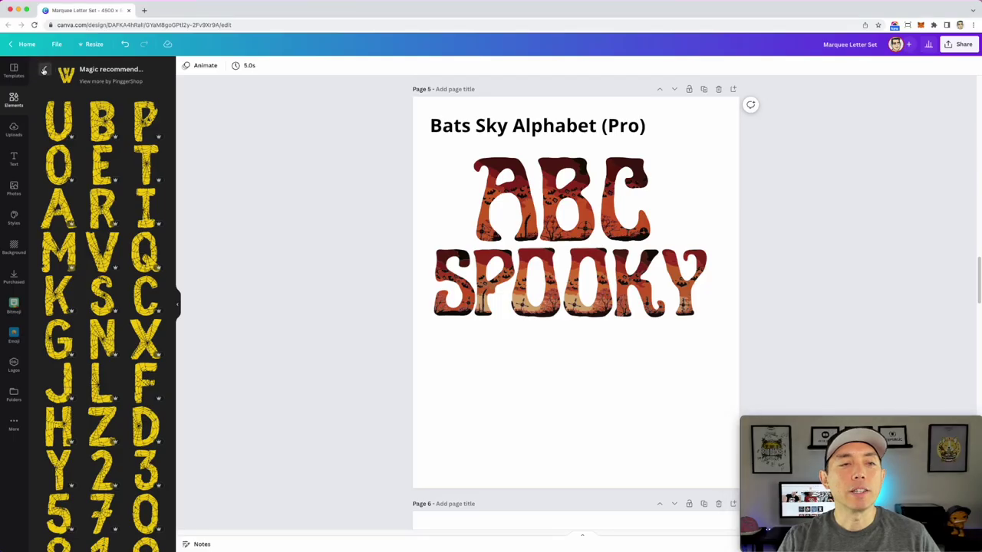
Return from the spiderweb recommendations and search the elements for "bats sky alphabet"
click(44, 71)
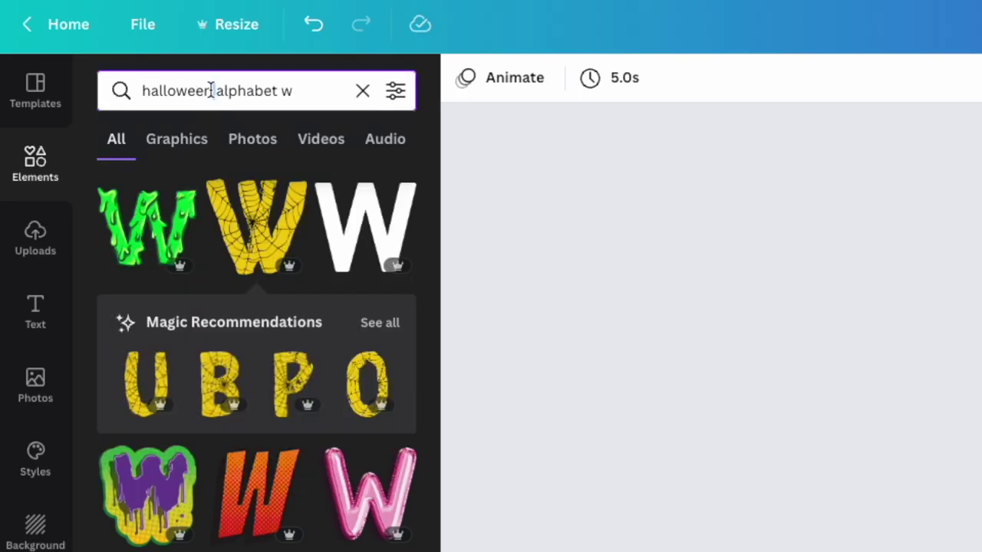
triple_click(211, 91)
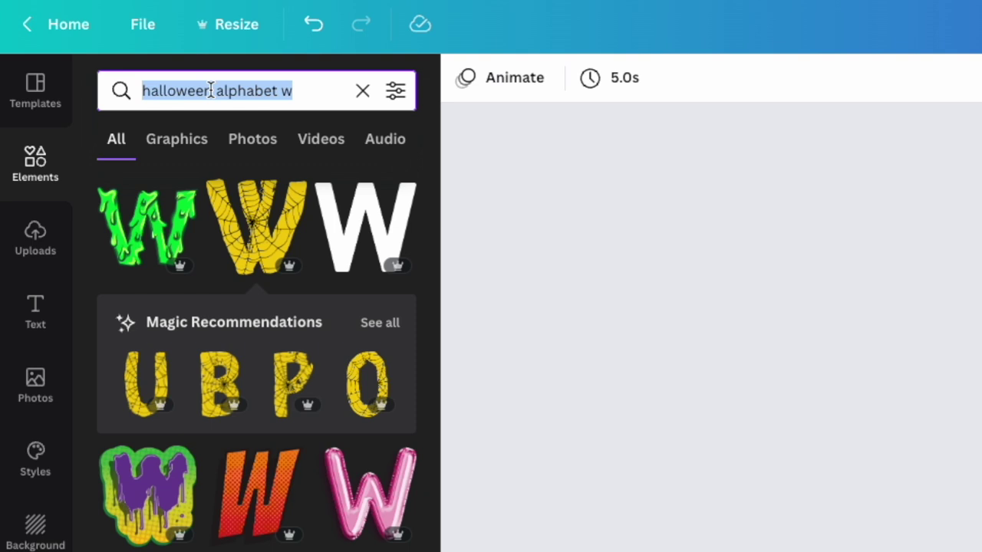
text(bats)
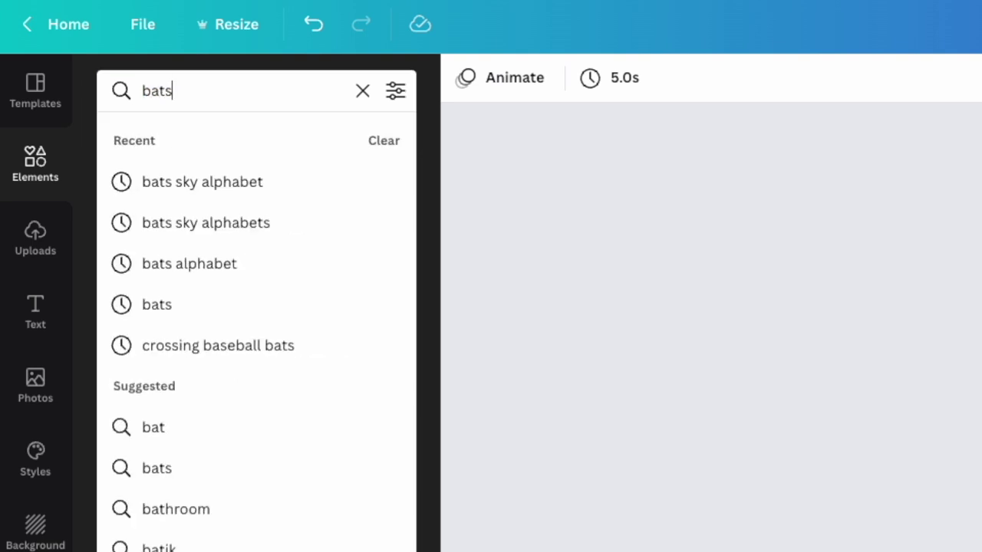
text( sky al)
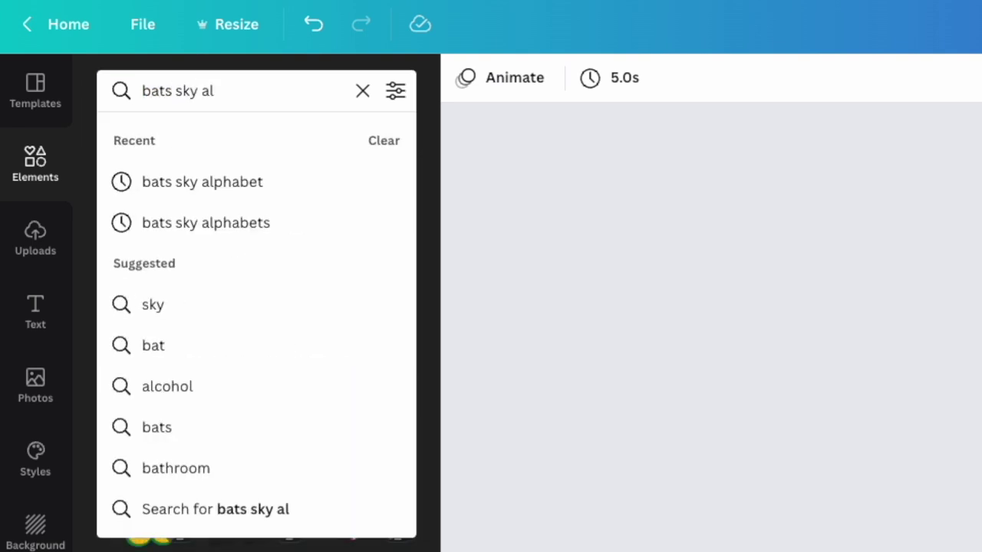
text(phabet)
key(Return)
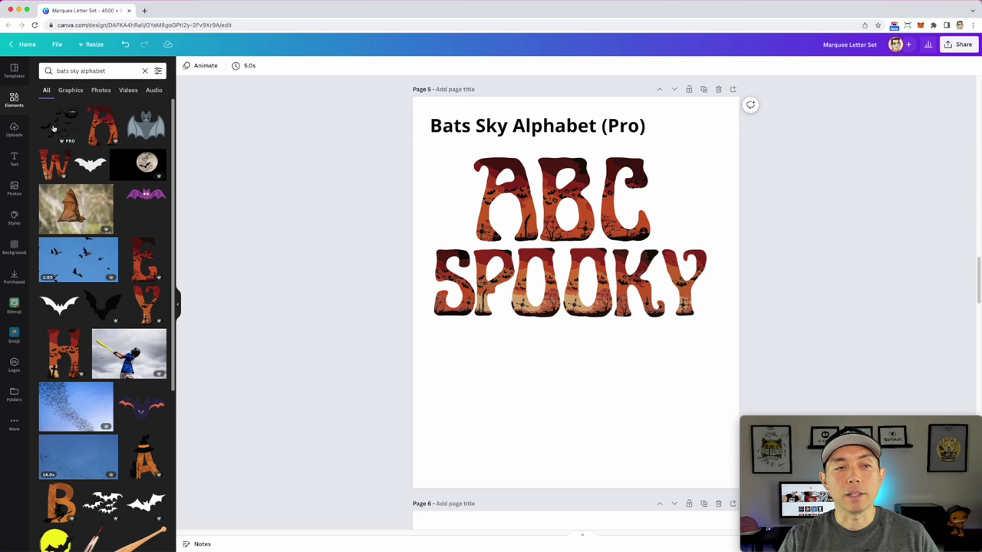
Try the black flying bats graphic at a smaller size beside the letter A on page 5, and delete it
click(54, 129)
drag(673, 363, 537, 263)
drag(523, 209, 490, 153)
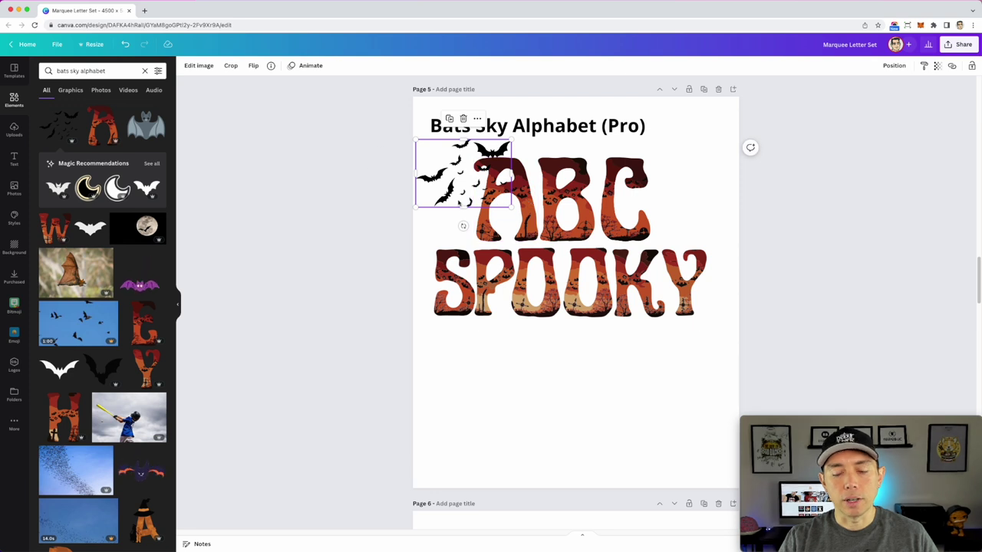
key(Delete)
Select the letters A and P on page 5 in turn to examine their editable colors
click(506, 201)
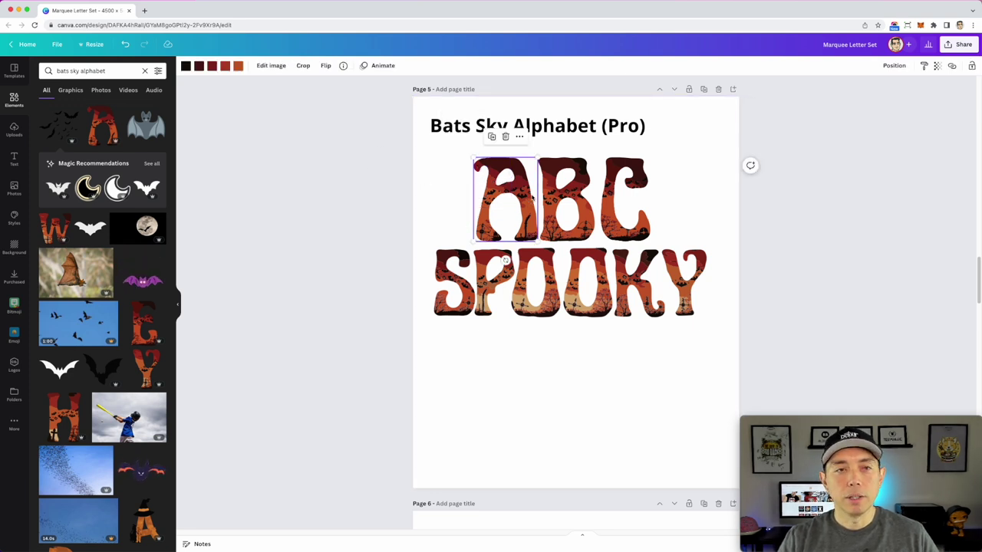
click(494, 283)
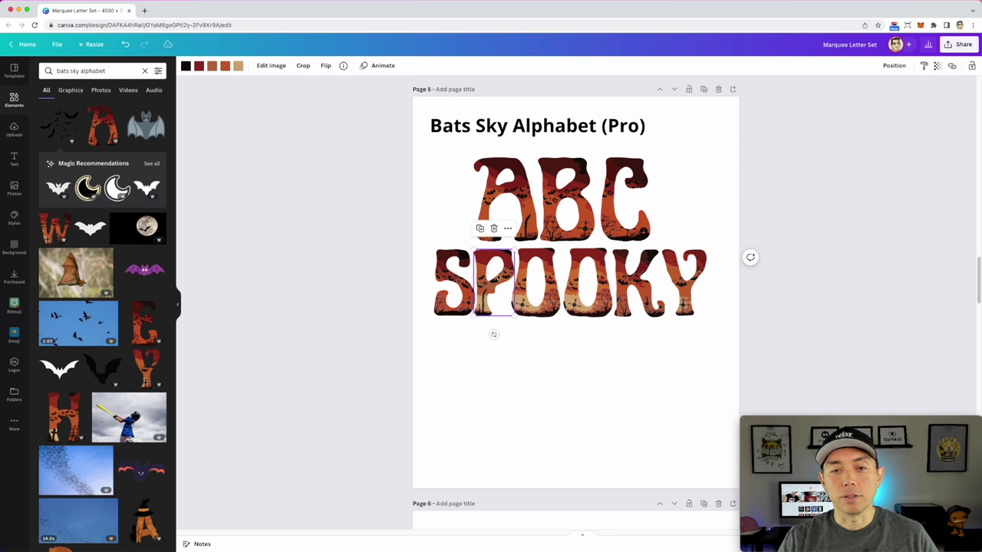
click(502, 201)
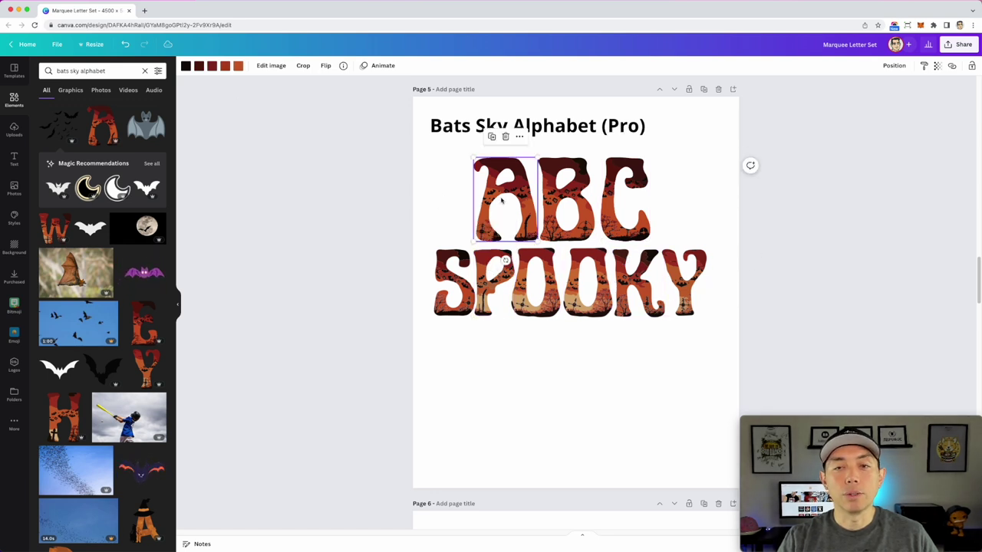
Try a black background on page 5 behind the bats sky letters and set it back to white
click(418, 102)
click(186, 65)
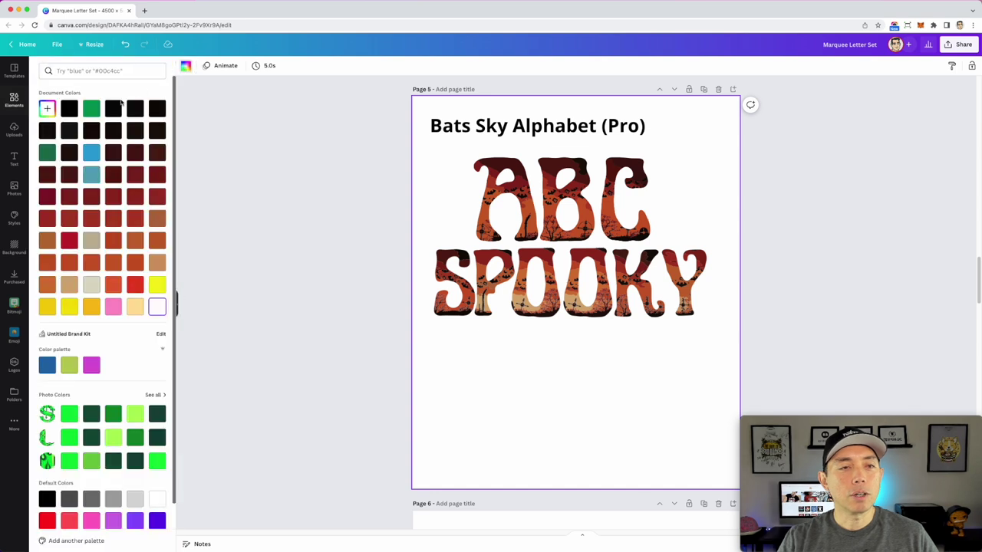
click(68, 108)
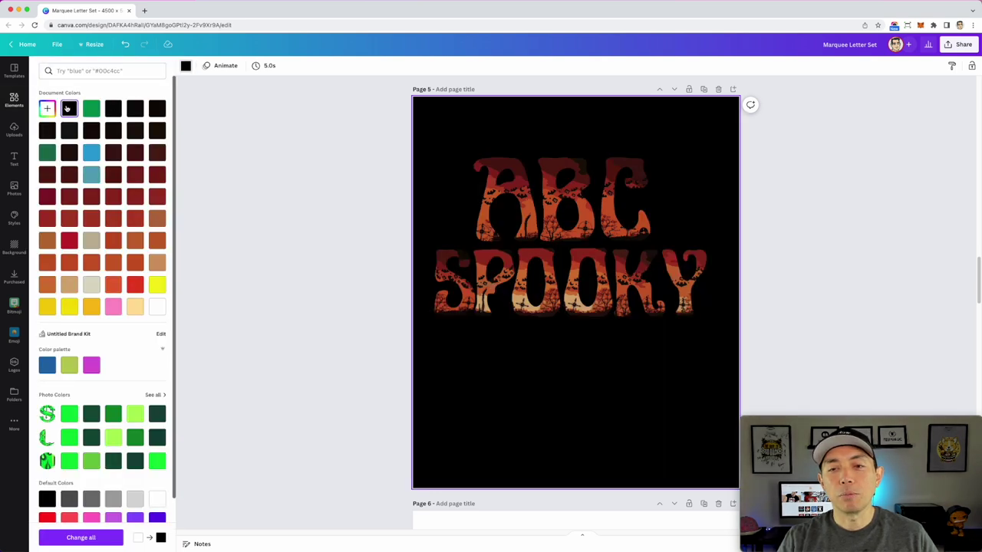
click(156, 305)
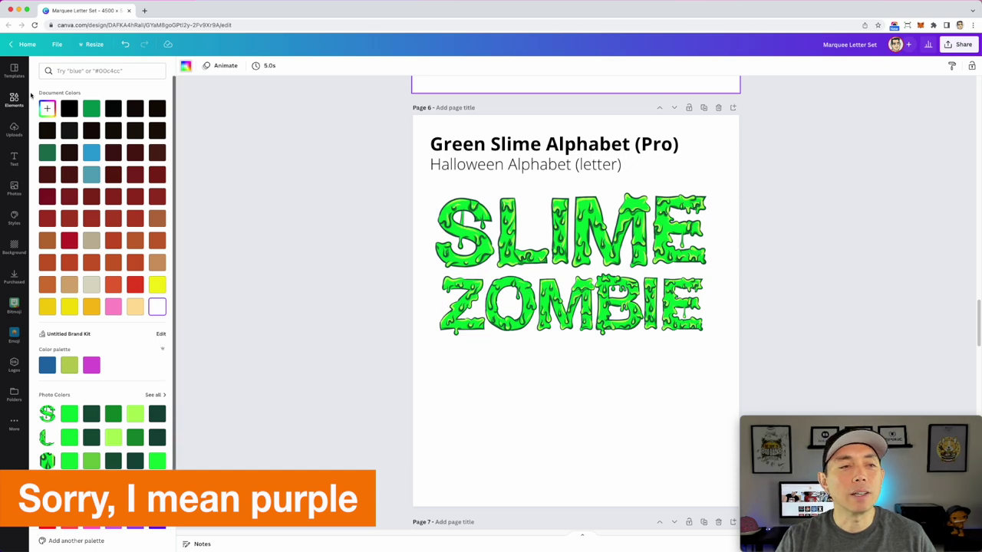
Search the elements for "halloween alphabet z" and add the green slime Z to page 6
click(14, 99)
click(57, 70)
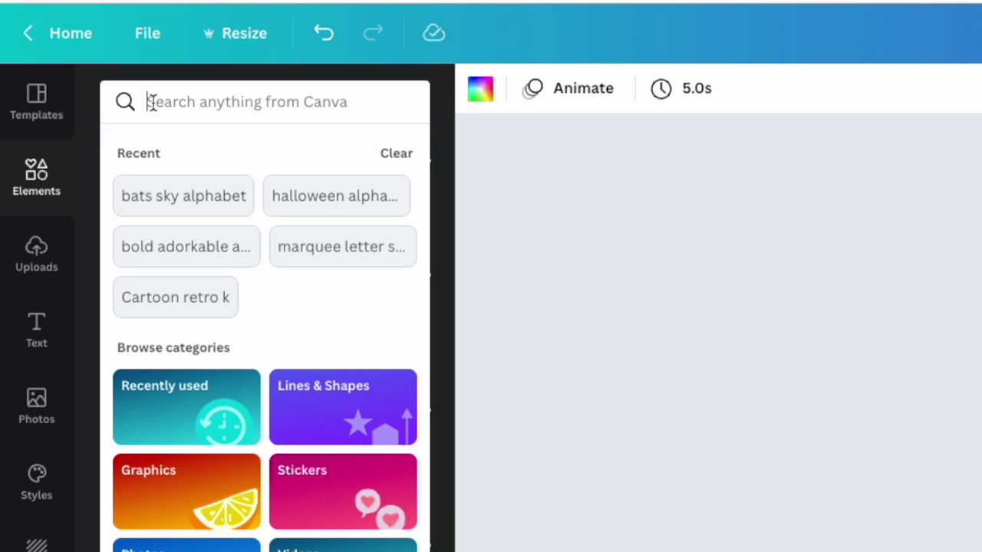
text(hallow)
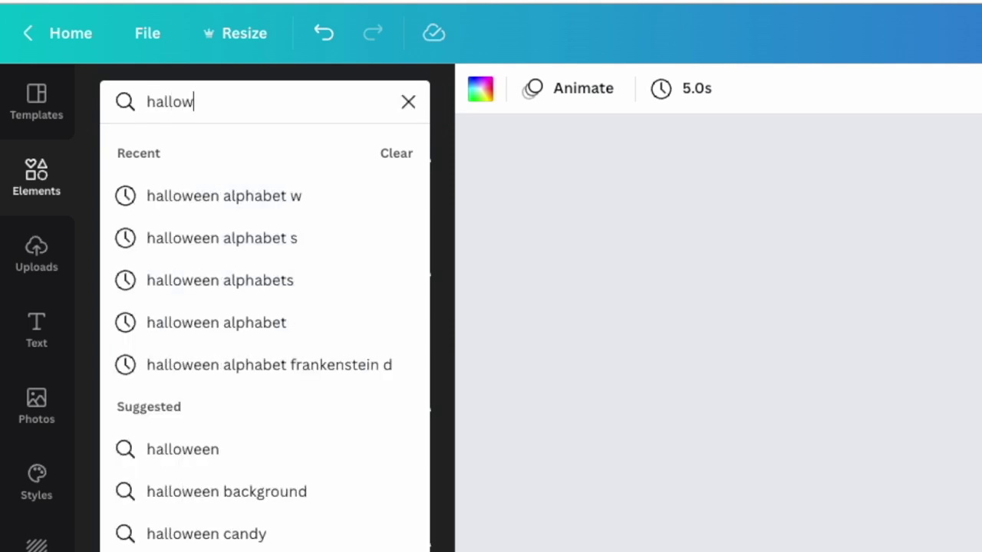
text(een alphab)
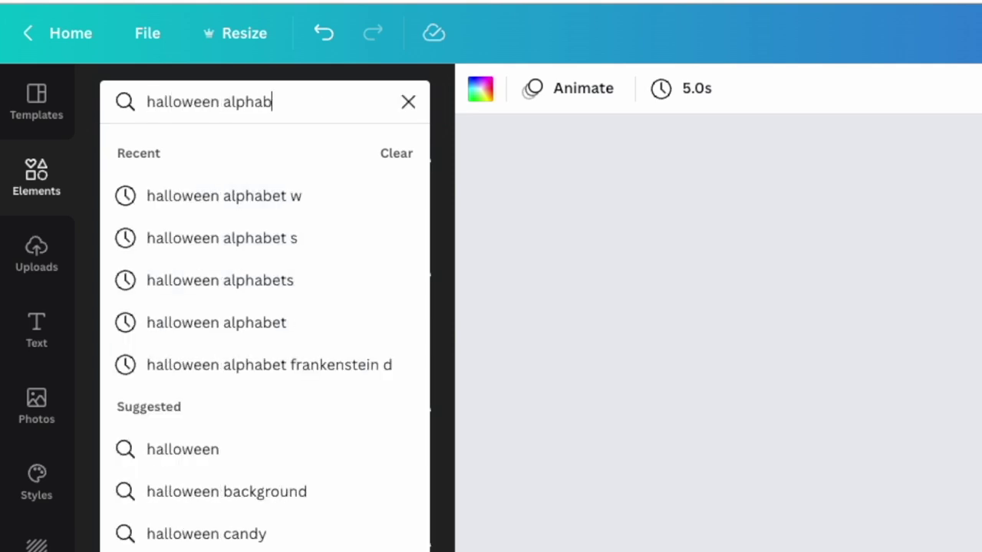
text(et z)
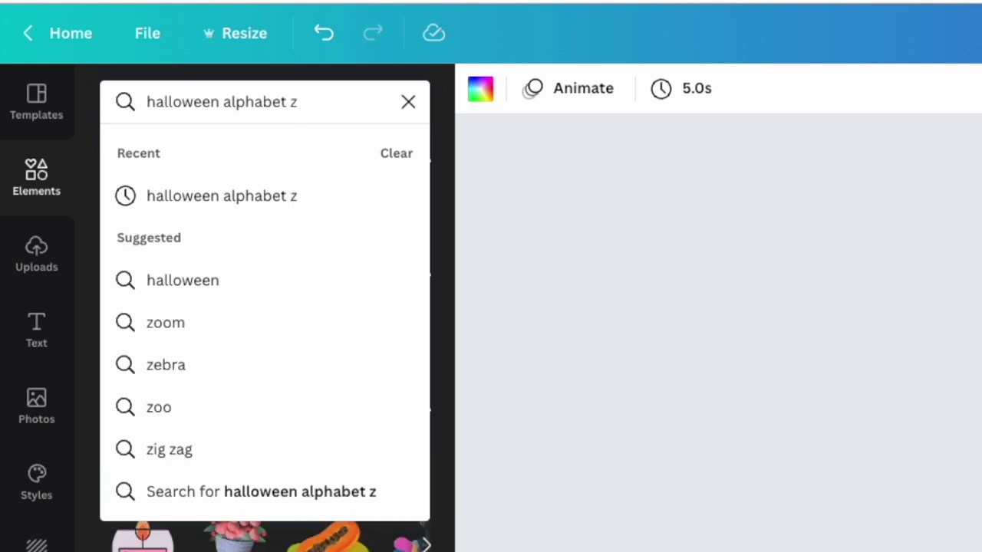
key(Return)
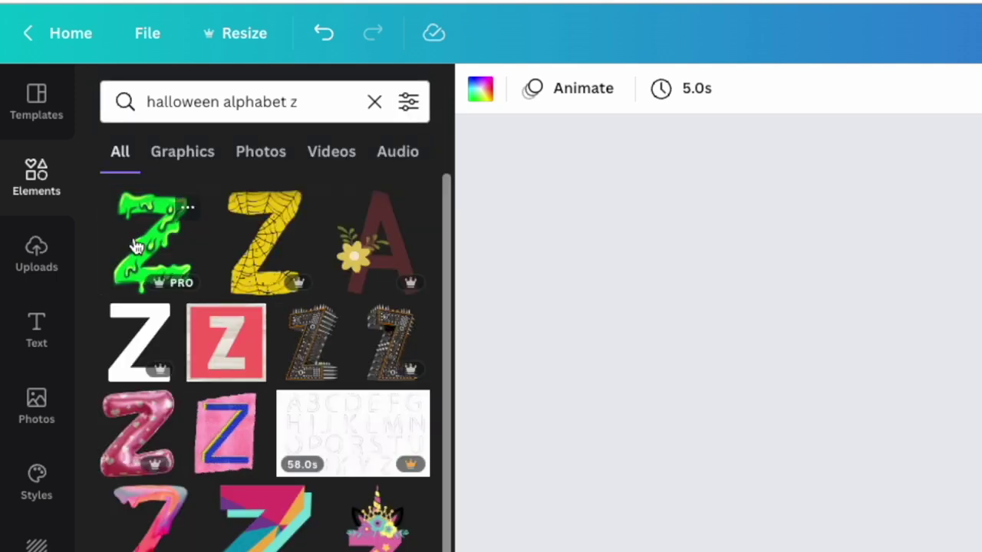
click(135, 245)
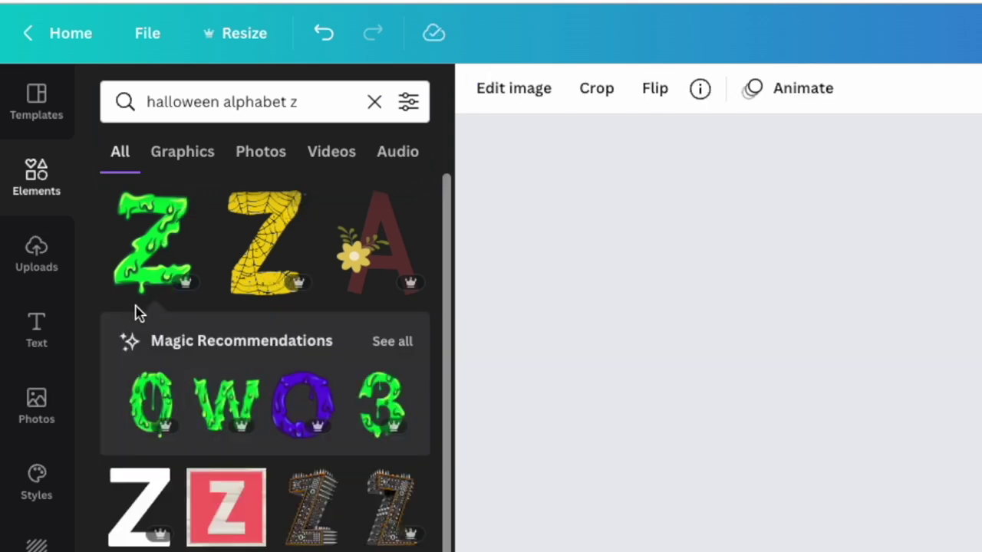
Browse all magic recommendations for the green slime Z and move the added Z below the word ZOMBIE
click(391, 341)
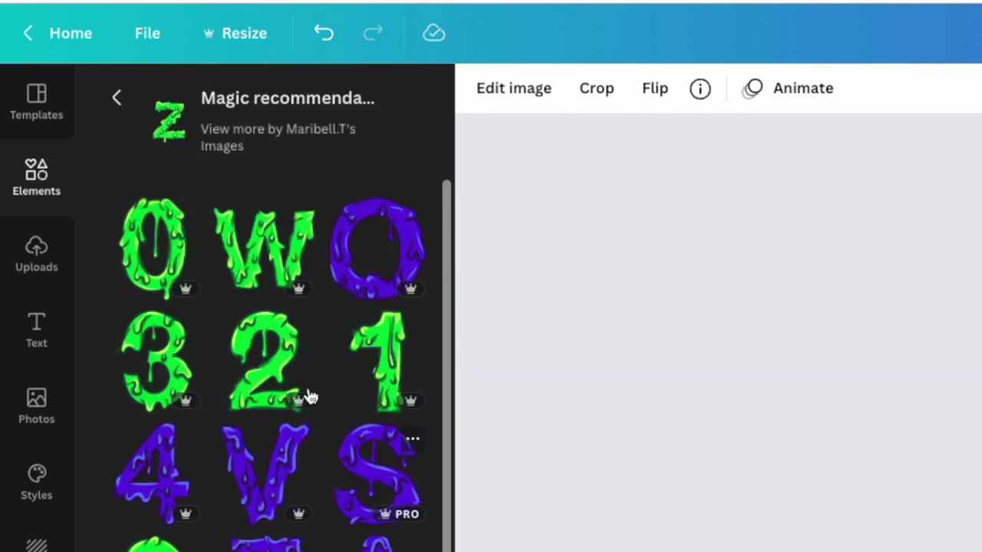
scroll(259, 422, down, 5)
scroll(120, 251, down, 3)
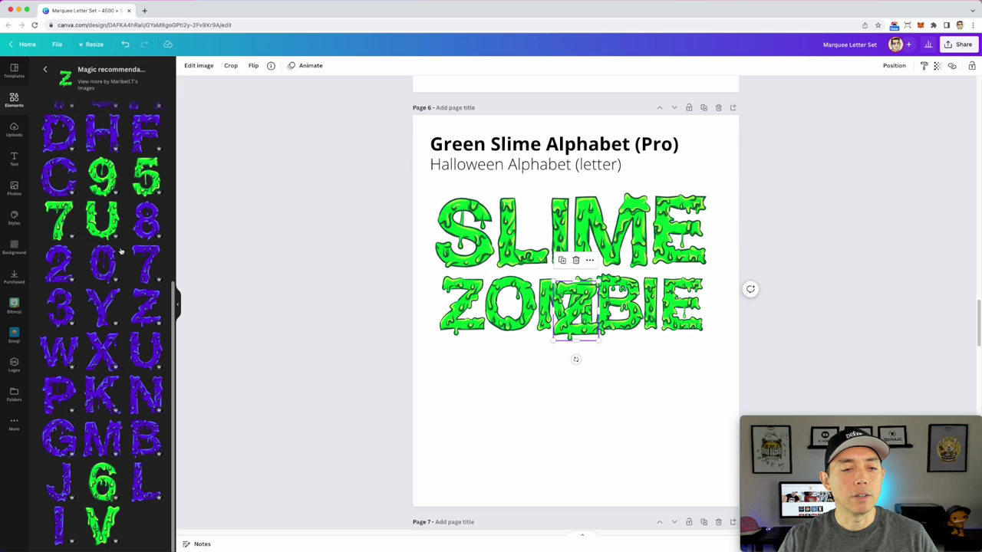
scroll(120, 251, up, 5)
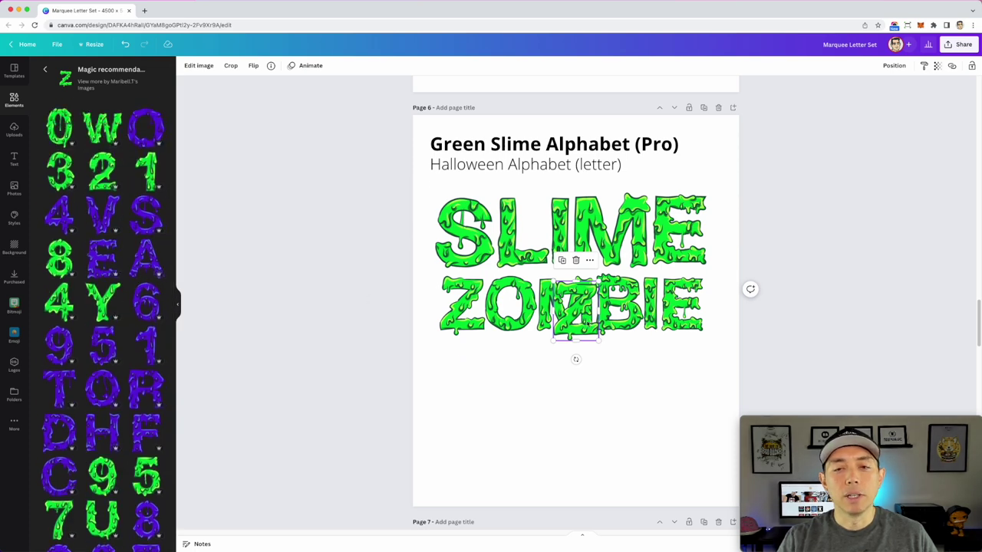
drag(574, 305, 573, 373)
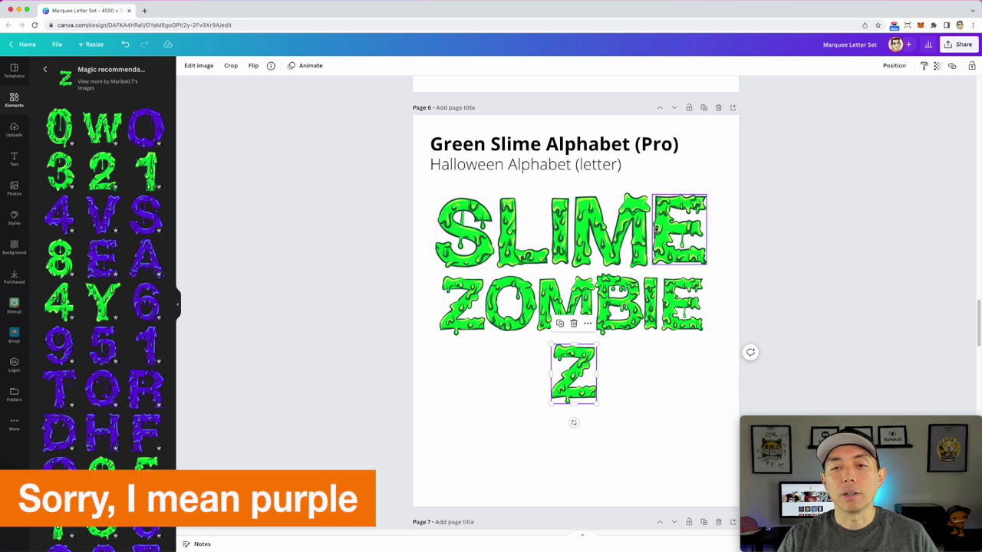
Try a black background on page 6, set it back to white, and delete the loose green slime Z
click(418, 185)
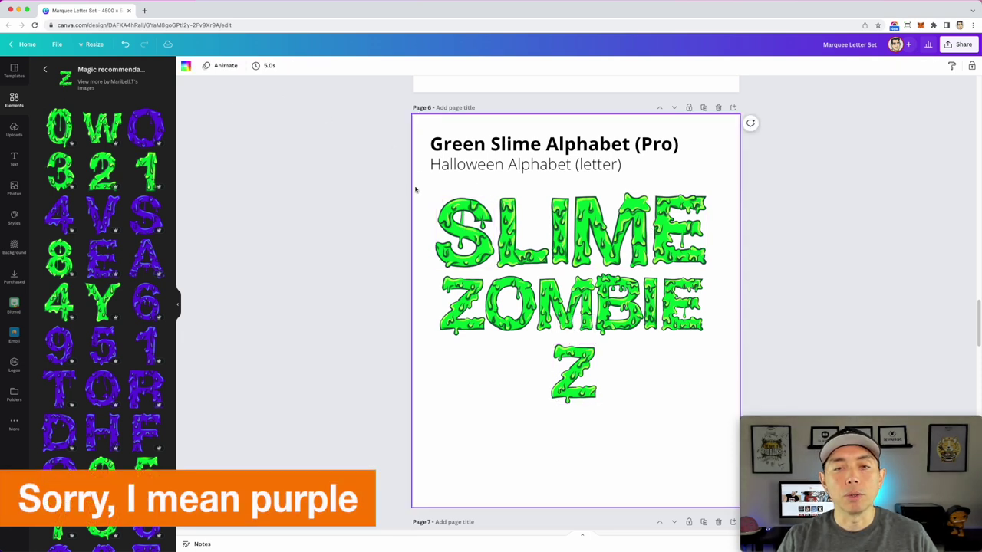
click(186, 66)
click(72, 108)
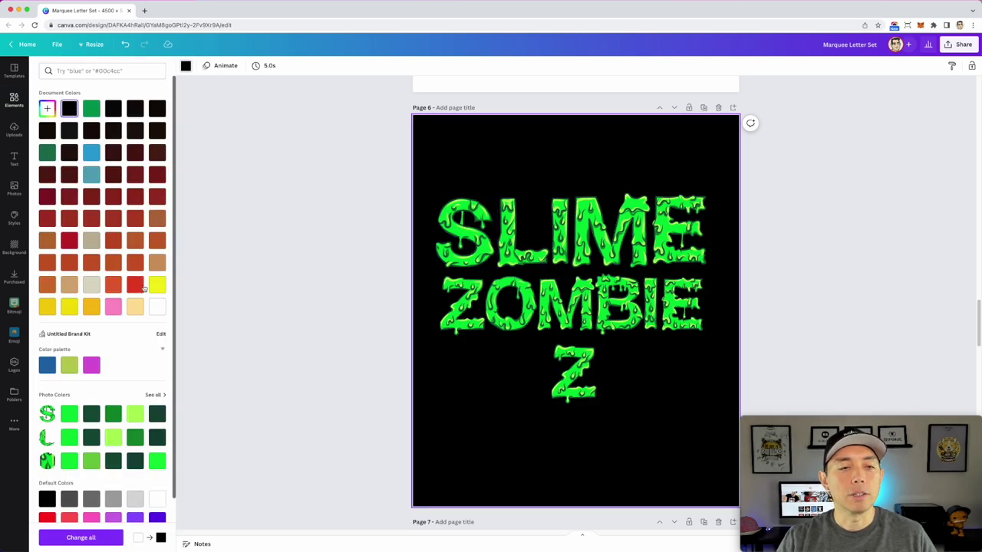
click(155, 308)
click(584, 365)
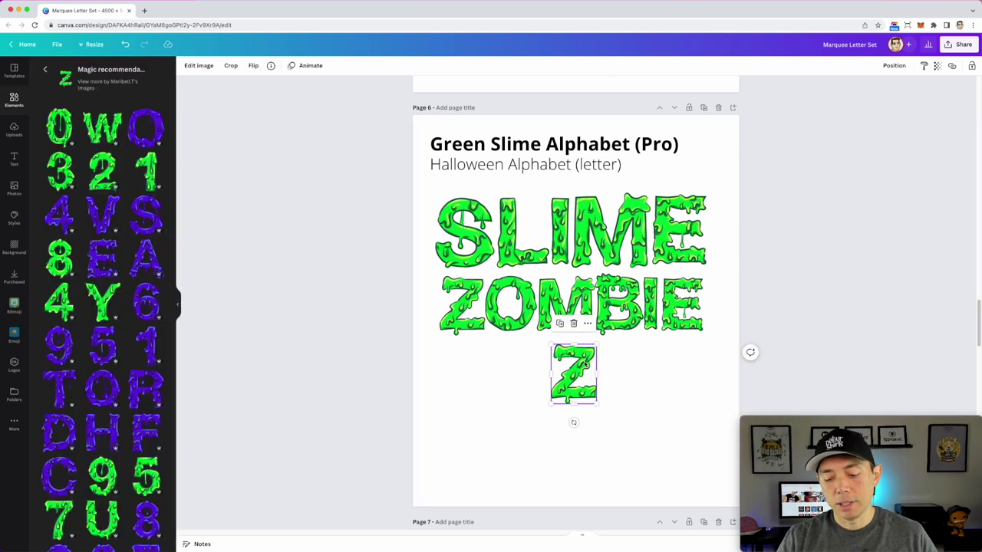
key(Delete)
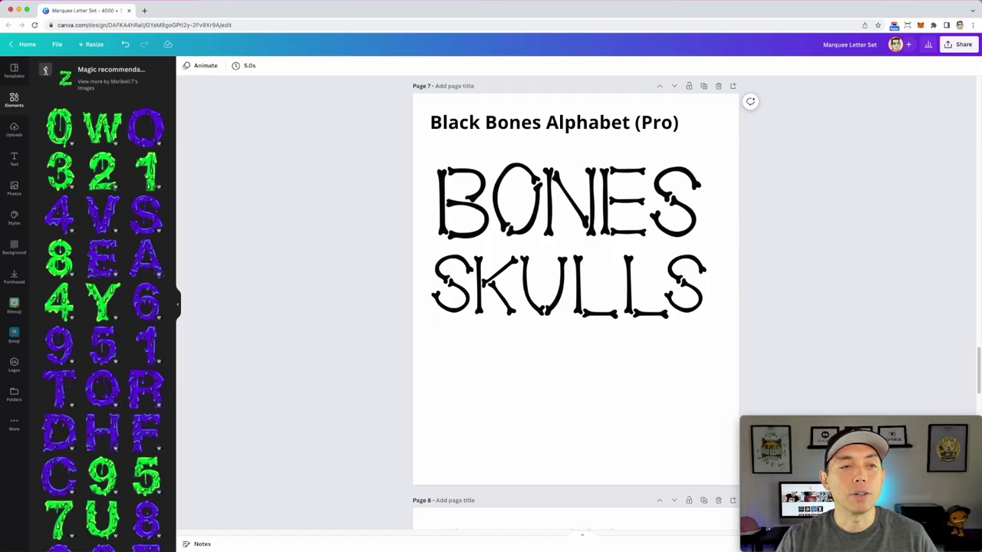
Return from the slime letter recommendations and search the elements for "black bones alphbet"
click(45, 69)
click(86, 70)
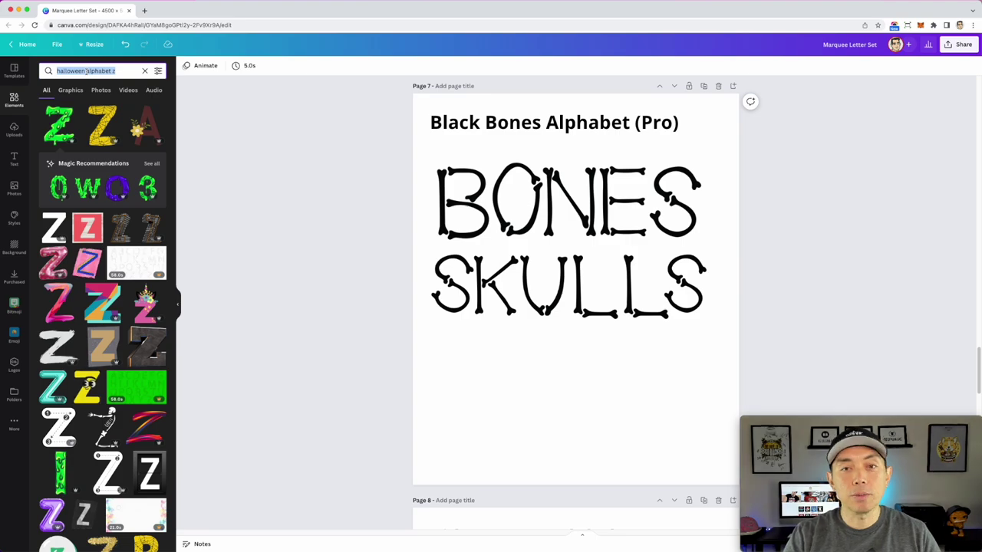
text(black )
text(bones alph)
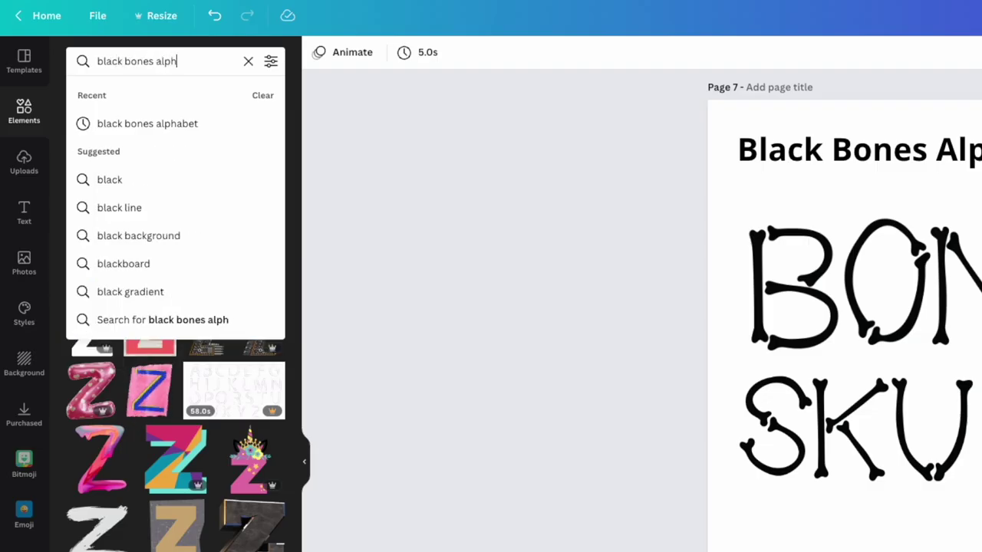
text(bet)
key(Return)
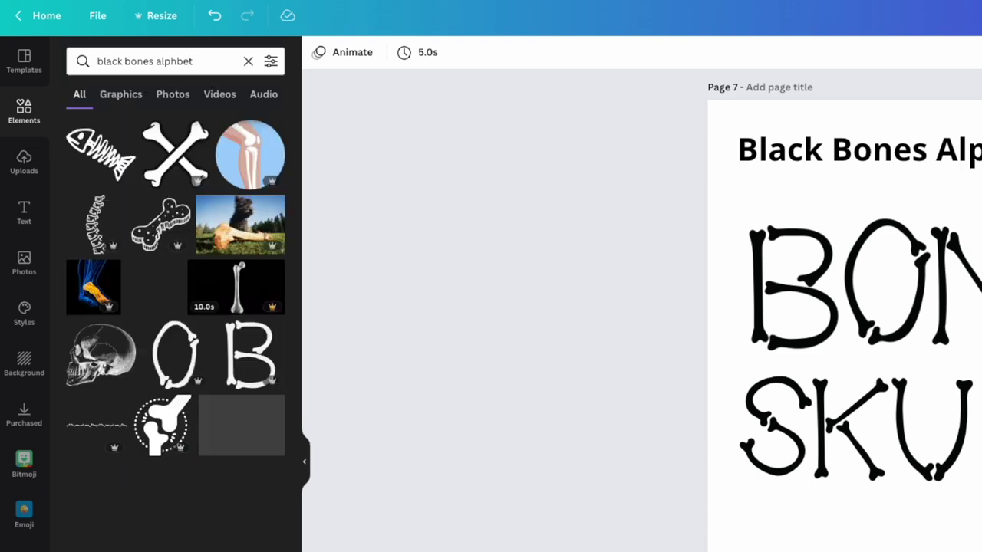
Add the bones letter B to page 7 and browse all of its magic recommendations
click(264, 369)
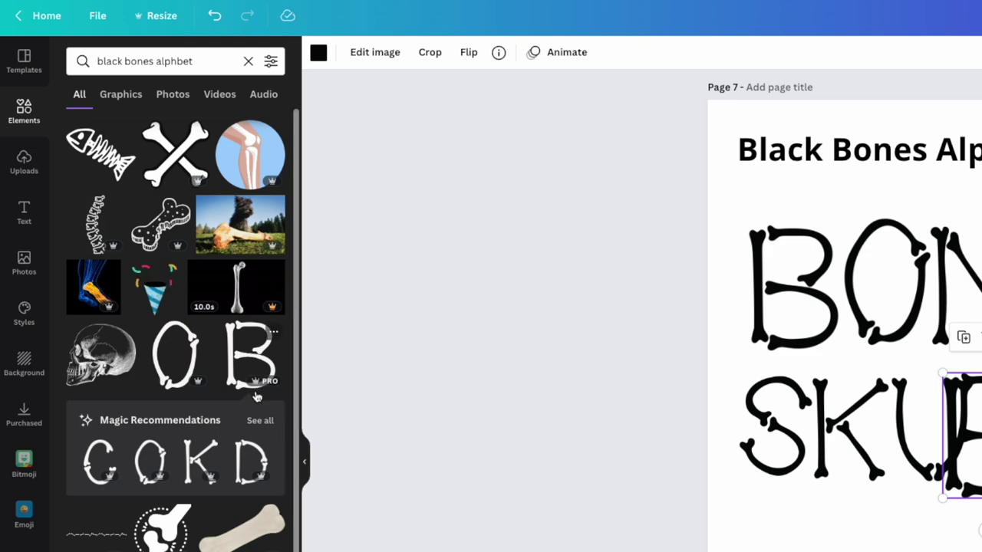
click(260, 420)
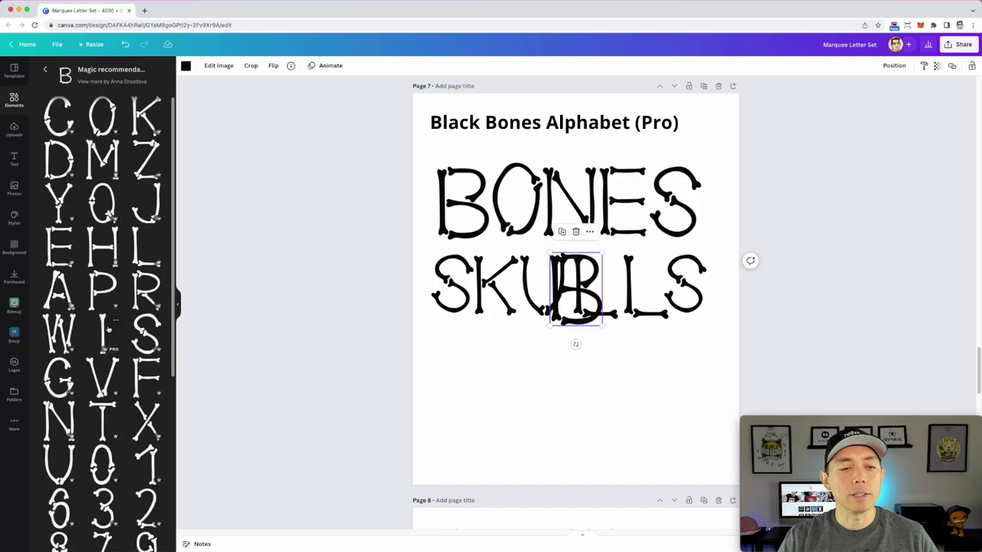
scroll(177, 463, down, 5)
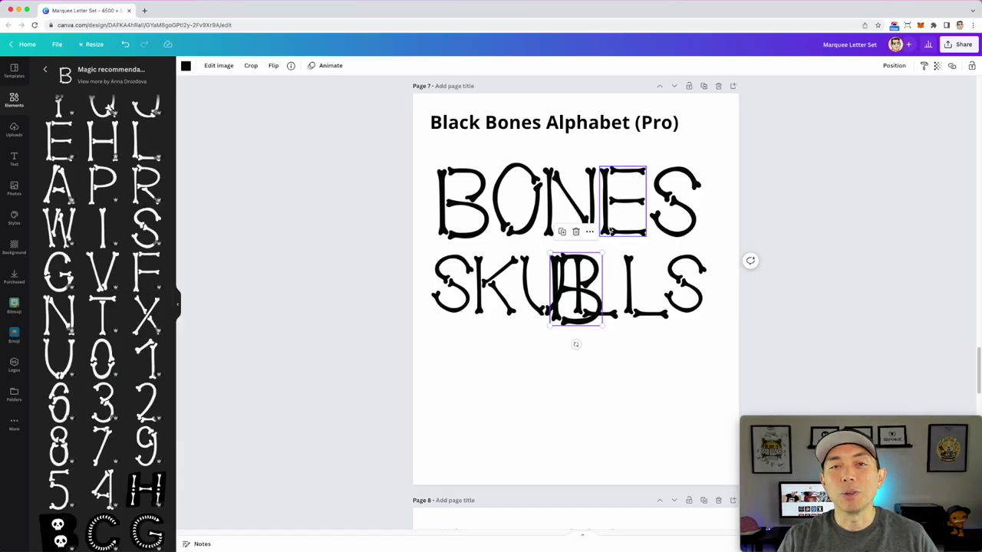
Place the loose bones B below the word SKULLS in white and try a black background on page 7
drag(583, 285, 511, 375)
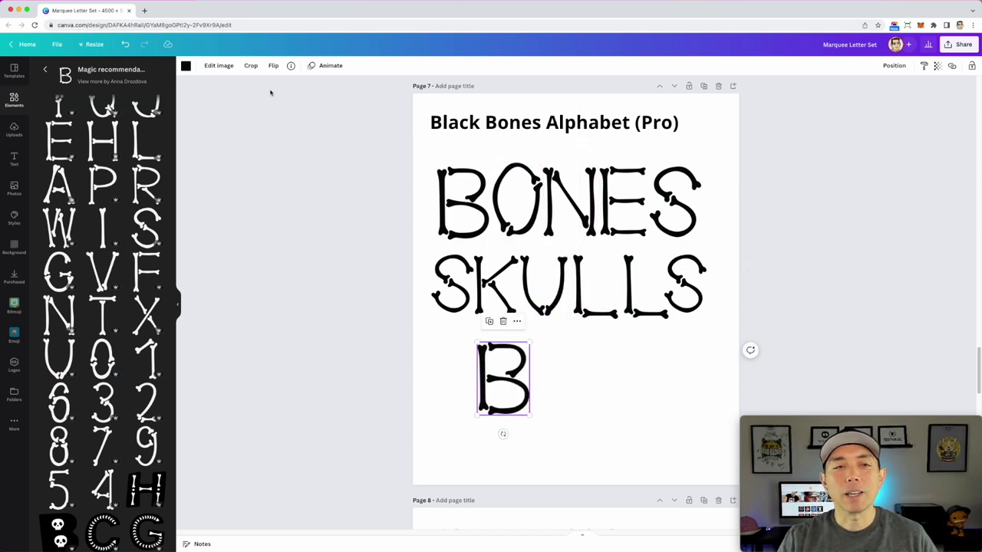
click(185, 67)
click(157, 307)
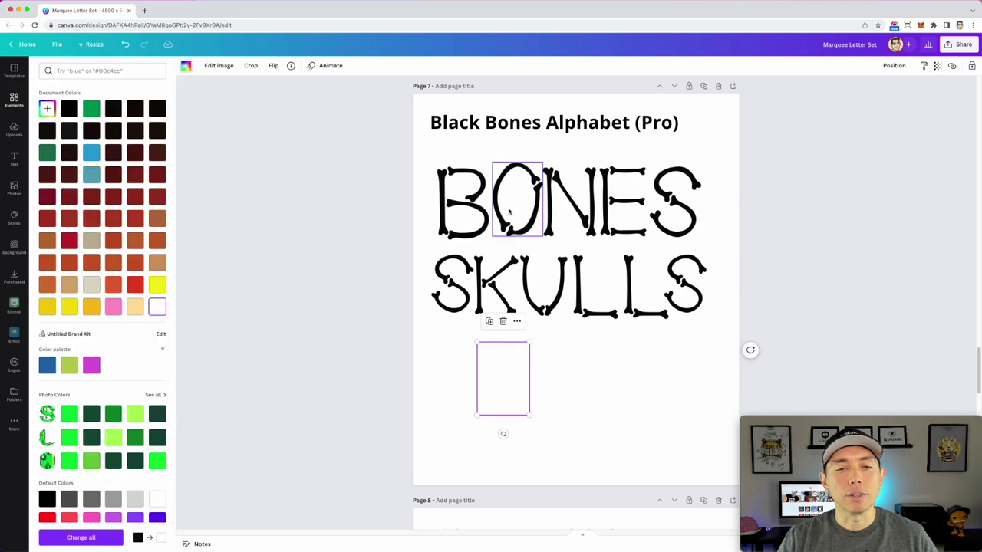
click(219, 68)
click(185, 67)
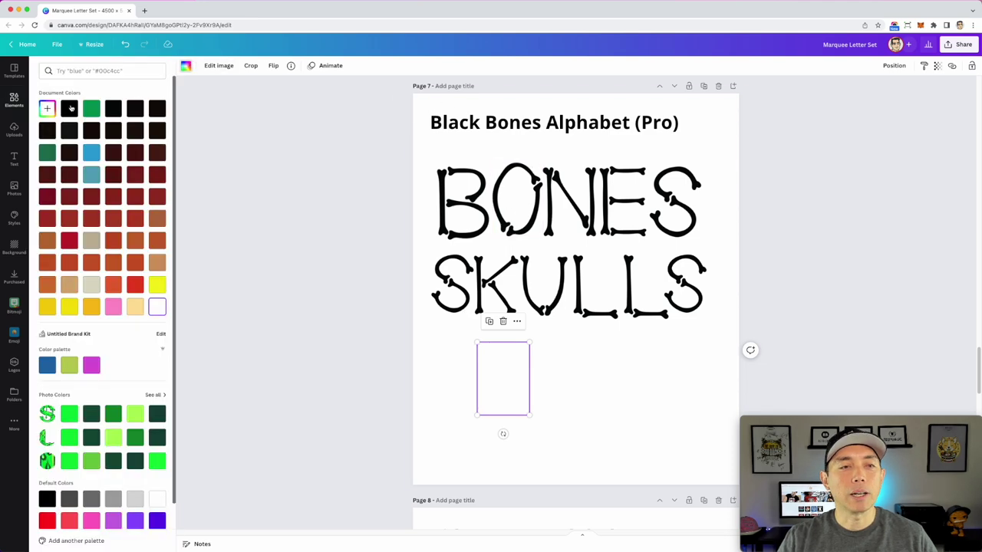
key(Escape)
click(69, 108)
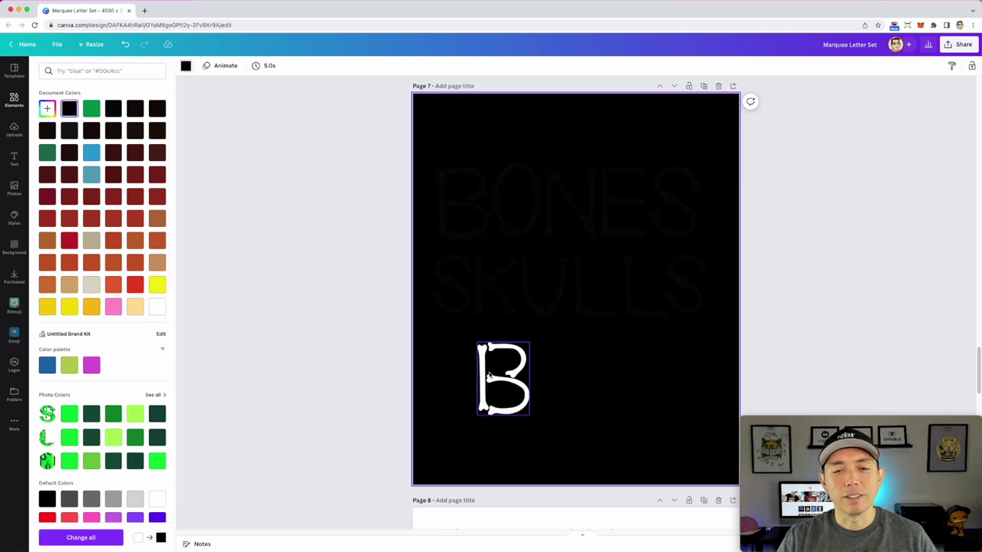
Try yellow on the U in SKULLS and undo the latest color and background changes on page 7
click(550, 302)
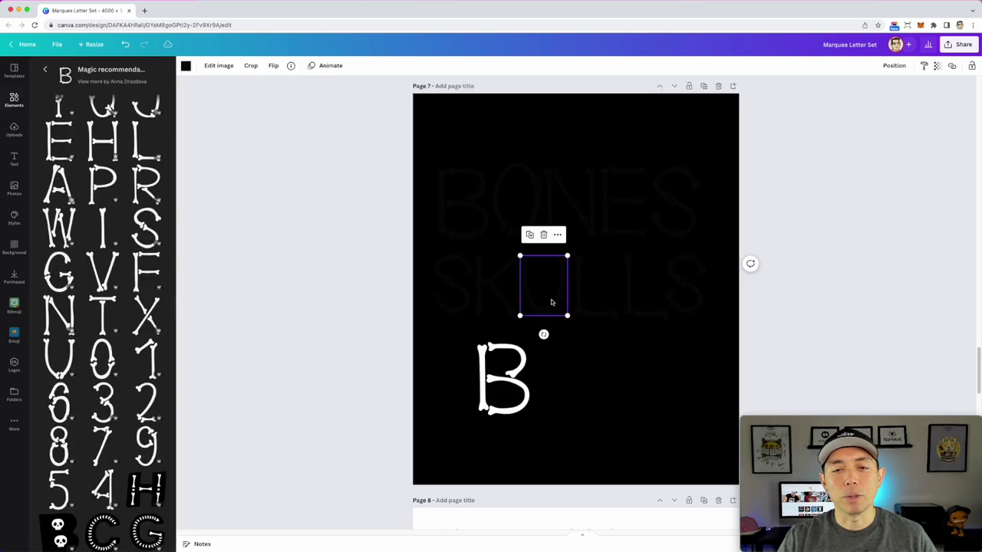
click(186, 66)
click(155, 284)
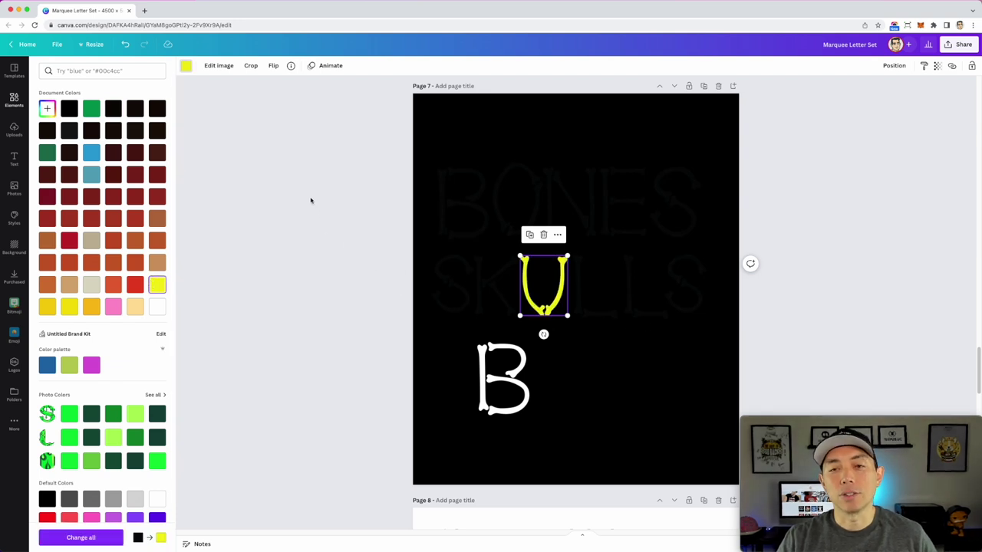
key(ctrl+z)
key(ctrl+z)
key(ctrl+z)
key(ctrl+z)
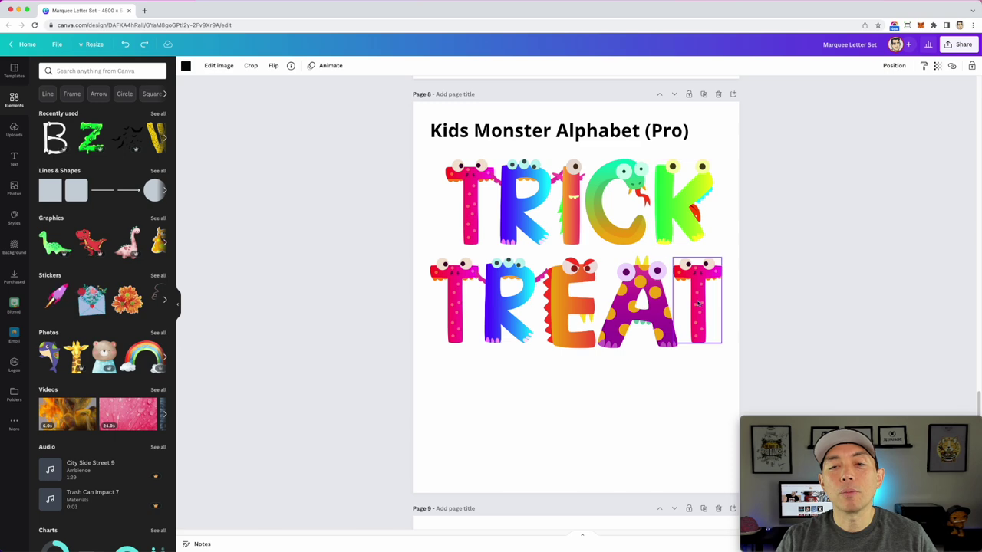
Search the elements for "kids monster alphabet" for page 8
click(64, 71)
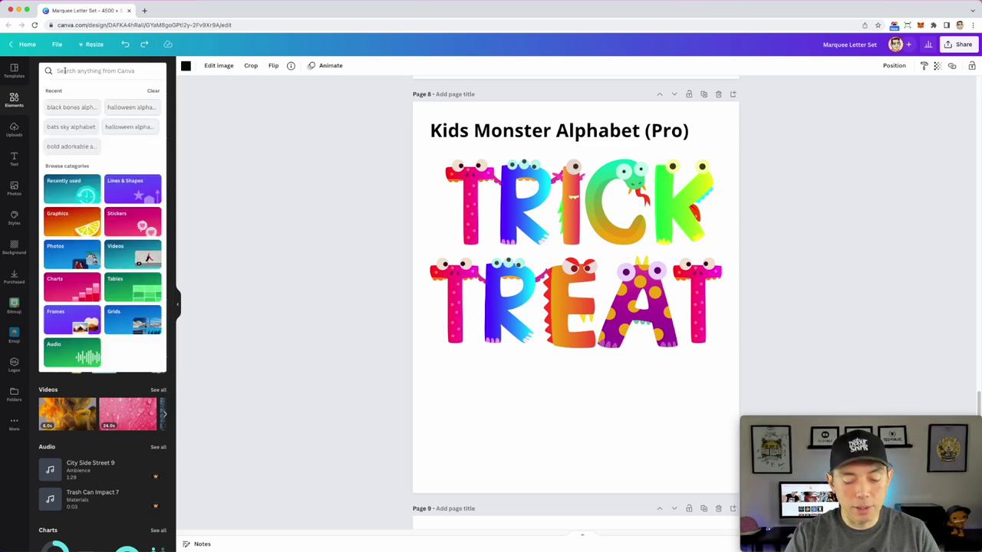
text(kids)
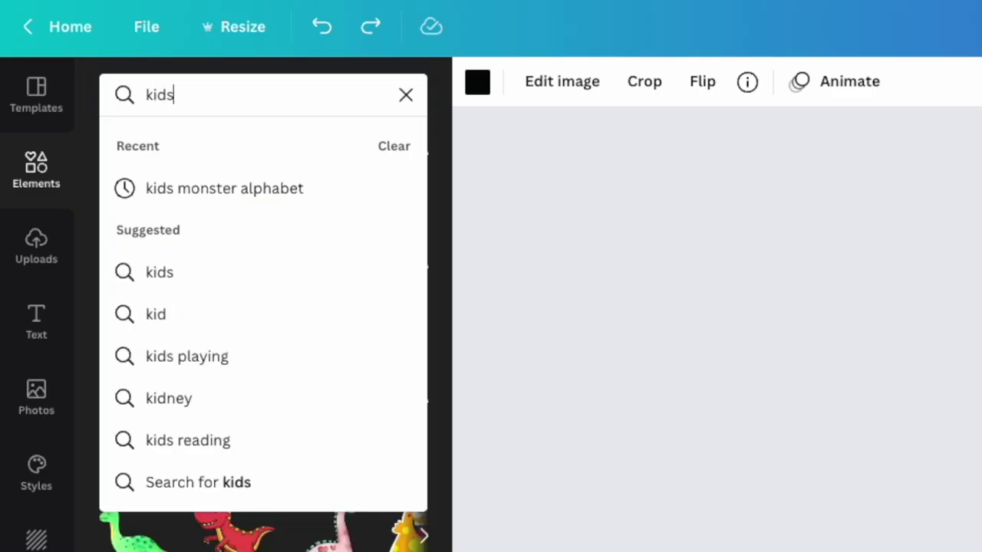
text( monster alphabet)
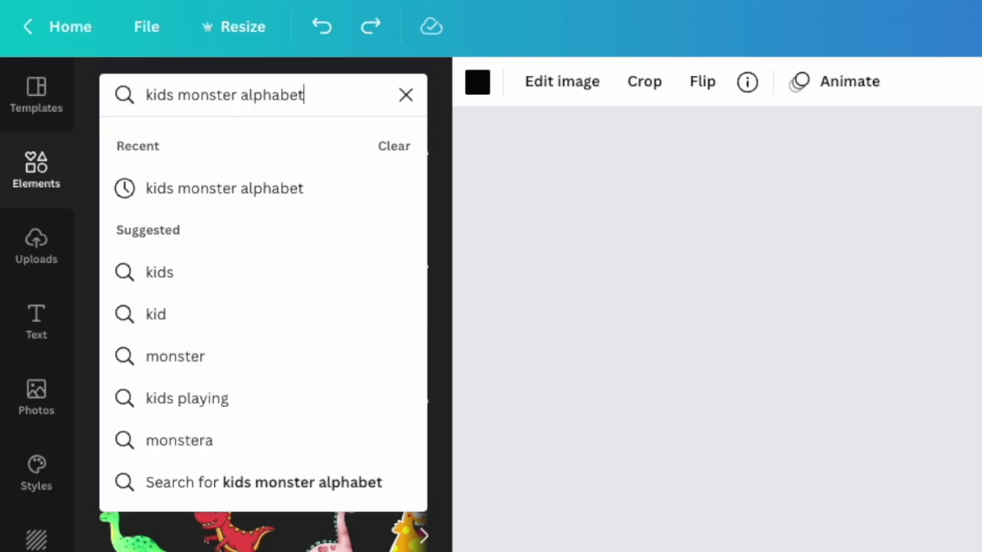
key(Return)
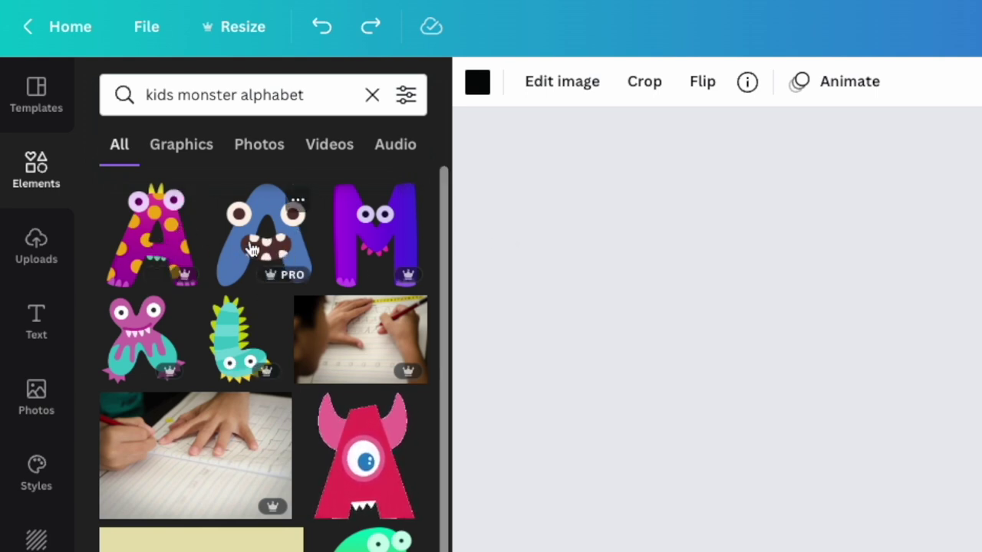
Add the purple spotted monster A to page 8 and view all of its magic recommendations
click(142, 244)
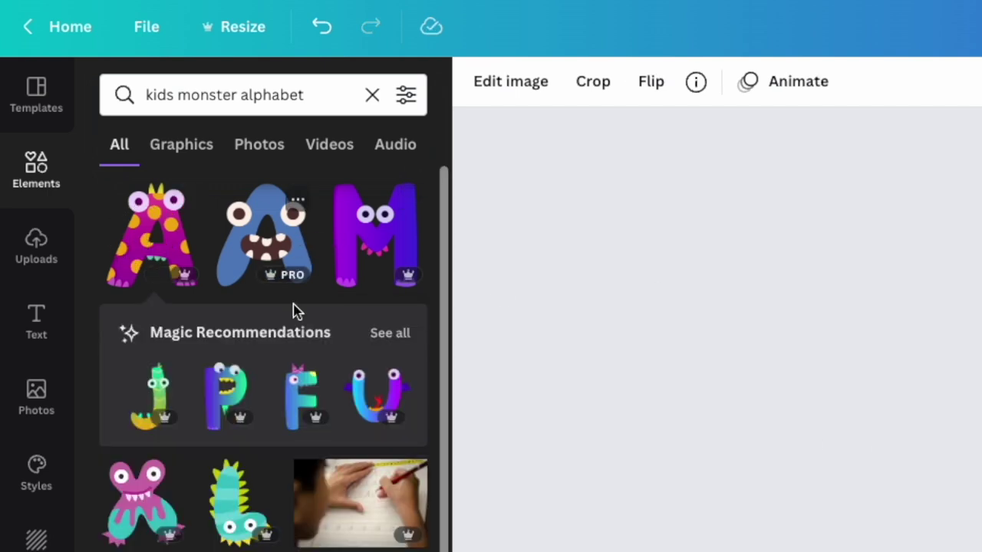
click(389, 333)
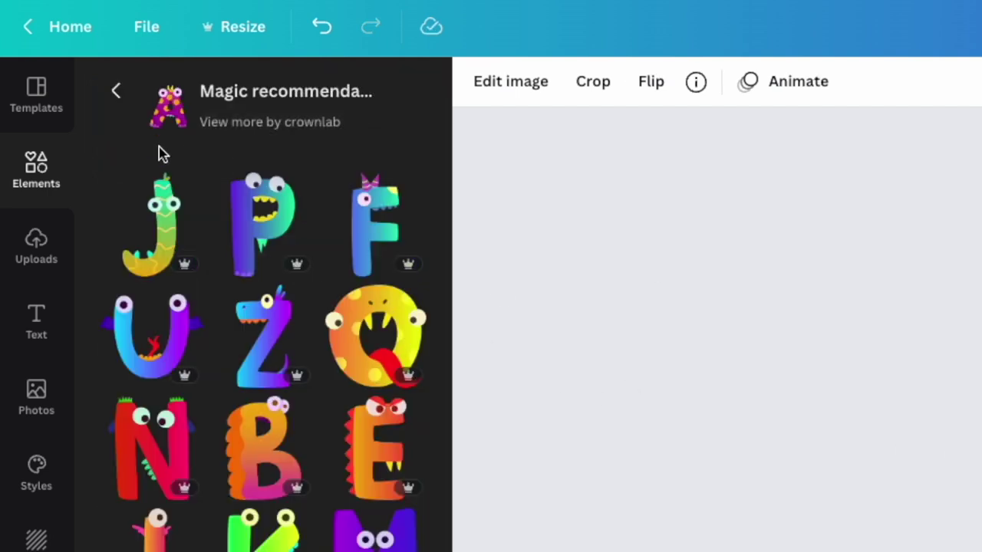
click(118, 93)
Add the blue monster A, show all of its magic recommendations, and move the letter below the word TREAT
click(264, 221)
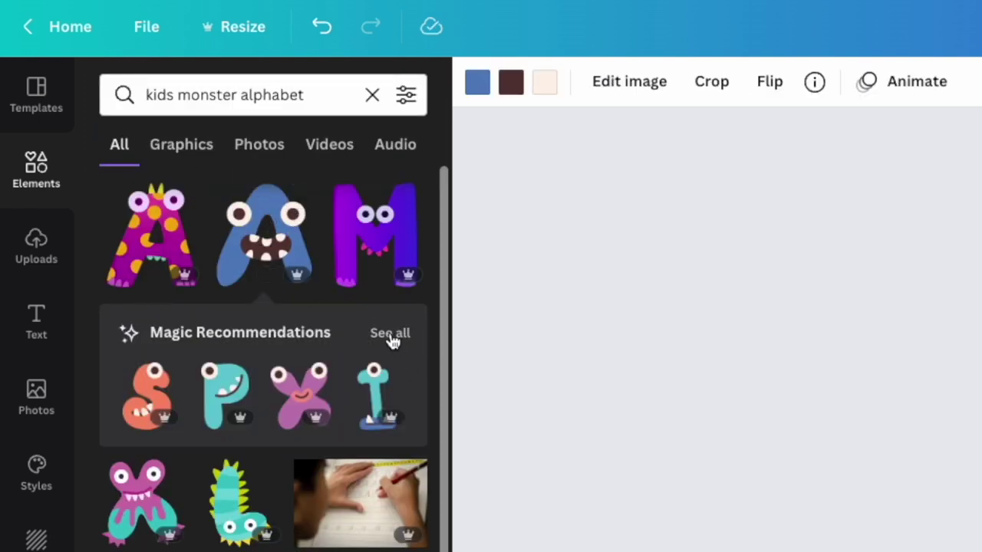
click(390, 334)
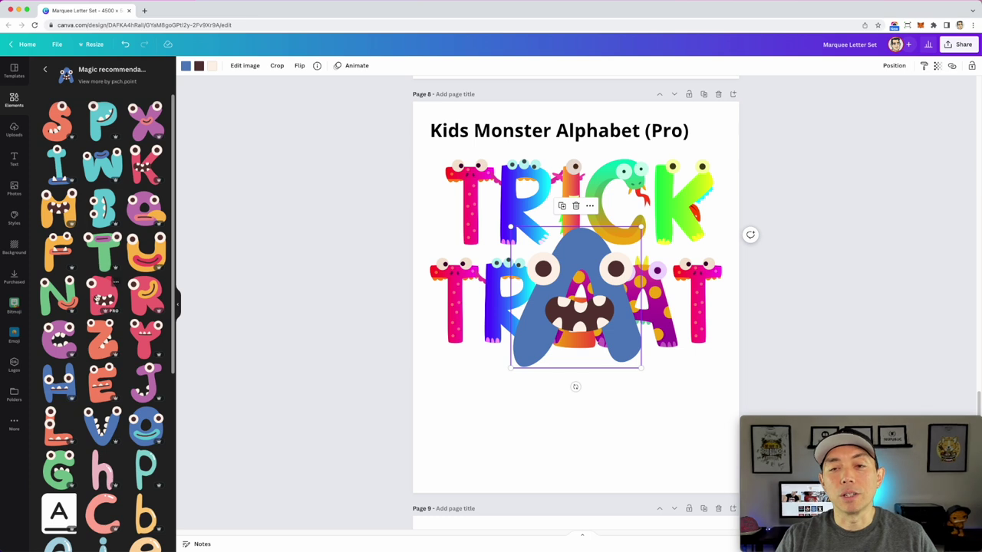
drag(581, 306, 513, 418)
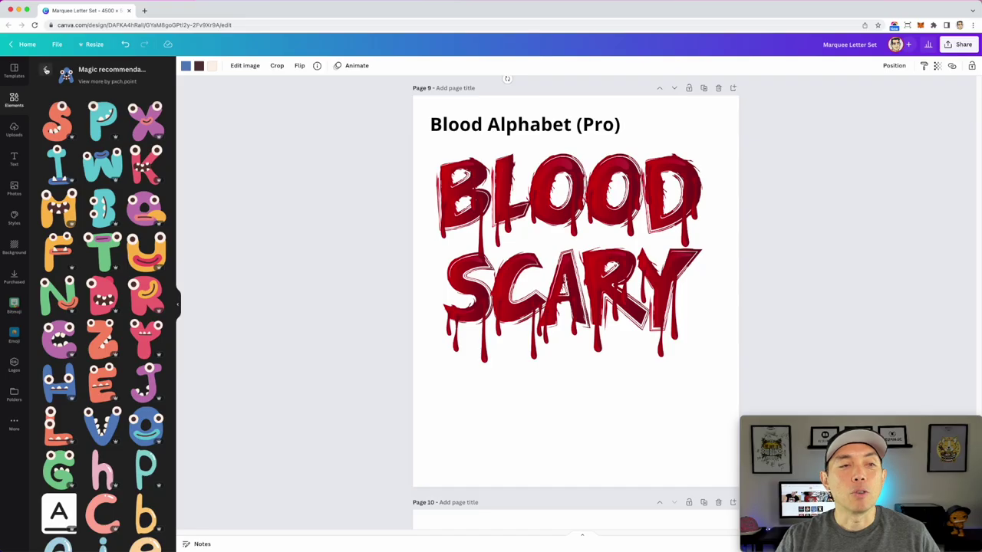
Return from the monster letter recommendations and search the elements for "blood alphabet"
click(45, 70)
click(62, 70)
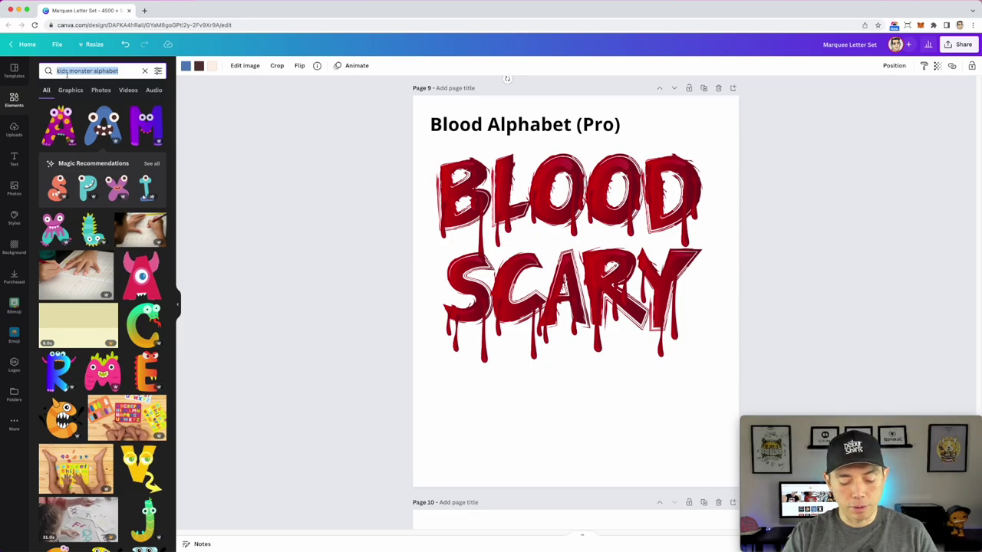
text(blood a)
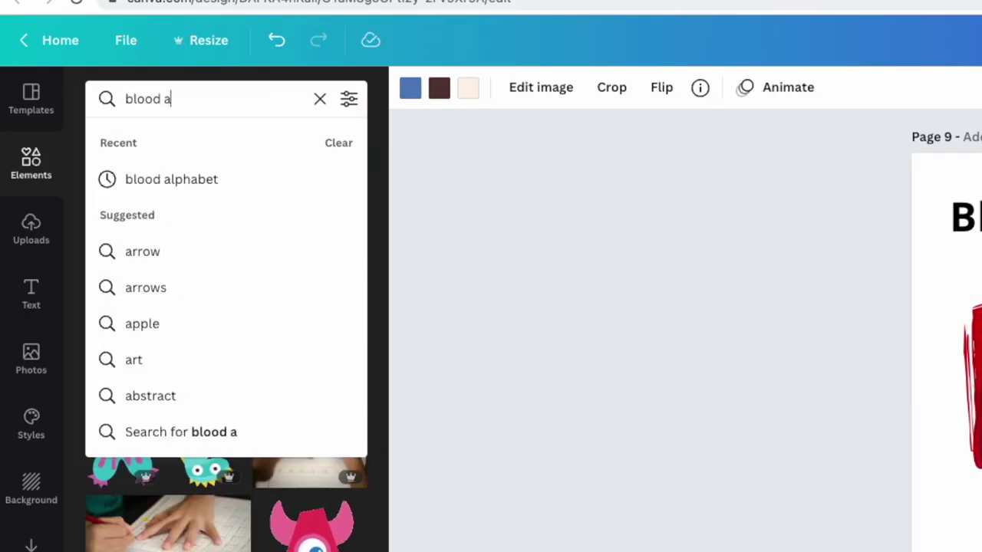
text(lphabet)
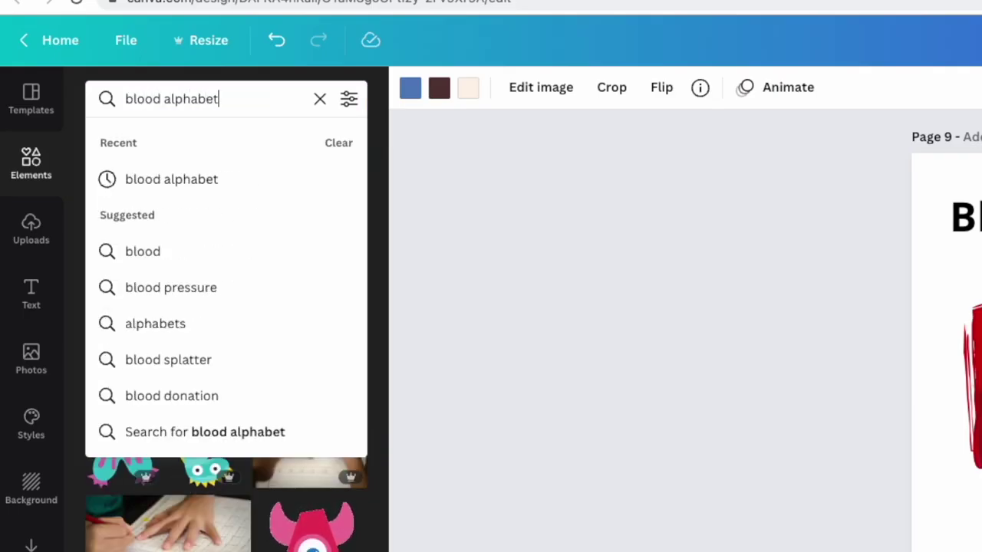
key(Return)
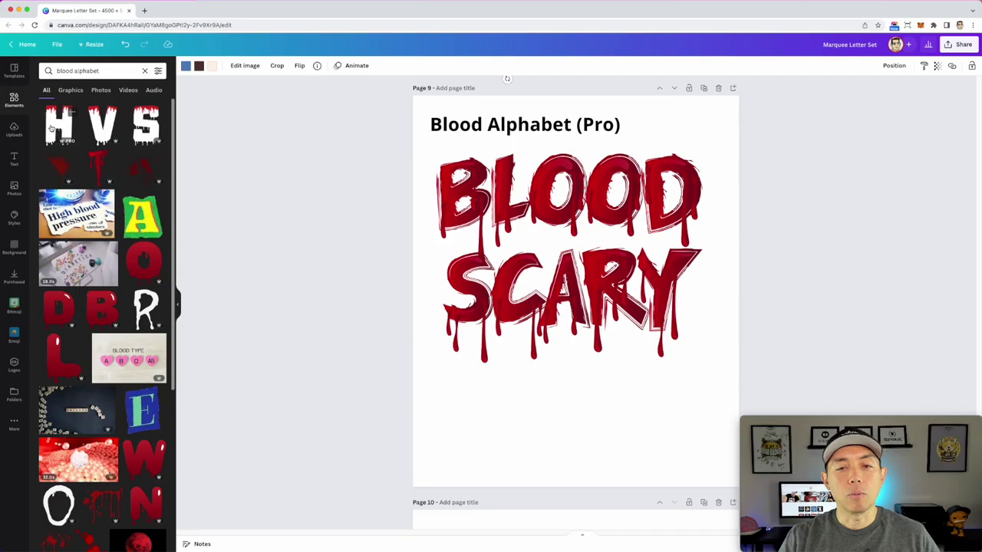
Add the white blood-dripping H below SCARY on page 9 and set the page background to black
drag(113, 223, 535, 394)
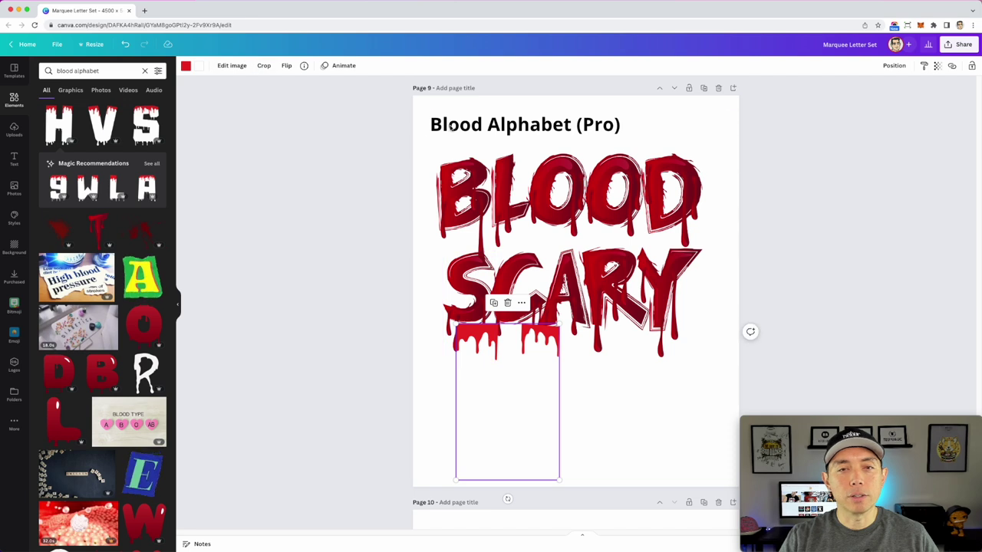
click(416, 116)
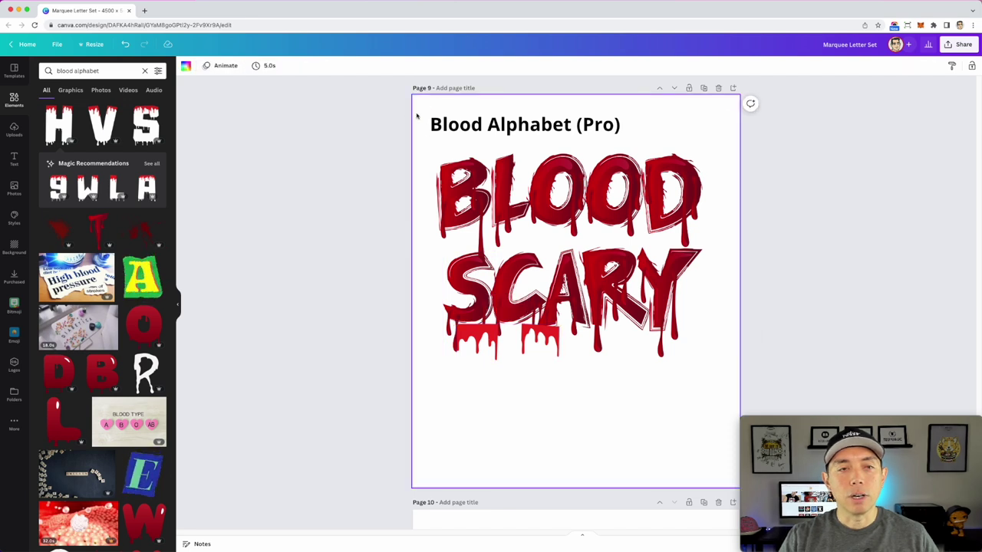
click(185, 66)
click(69, 108)
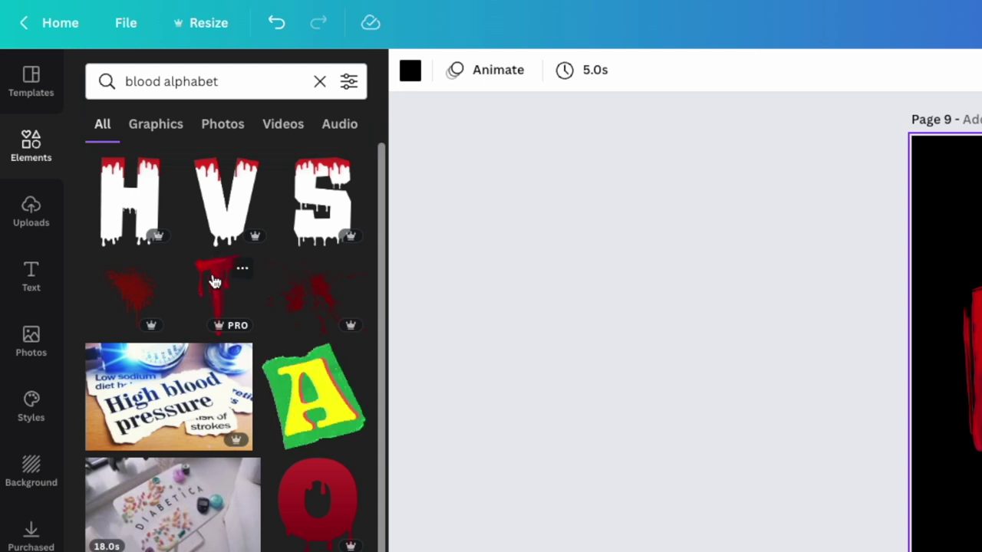
Add the dripping red blood T to page 9 and browse all of its magic recommendations
click(216, 282)
click(322, 377)
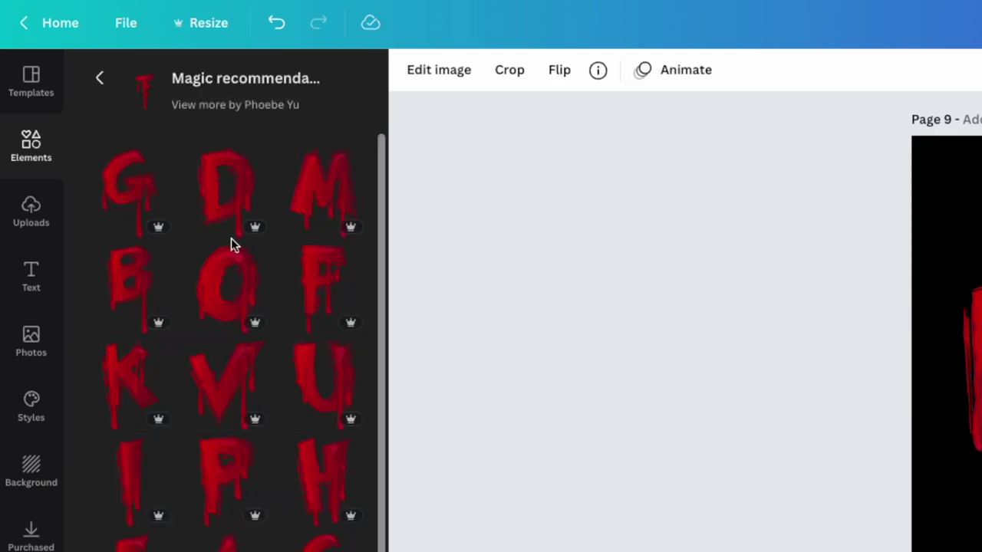
scroll(261, 433, down, 15)
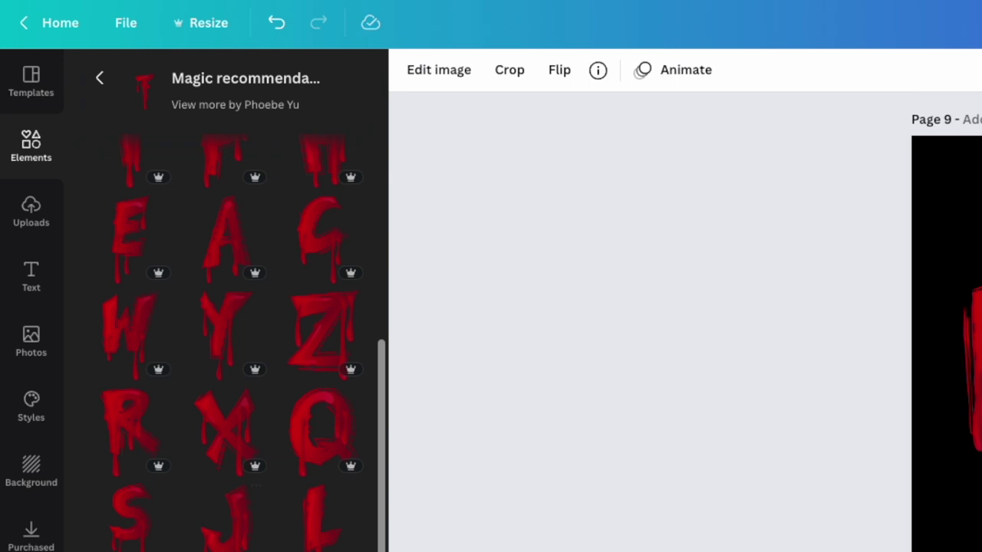
scroll(230, 345, up, 15)
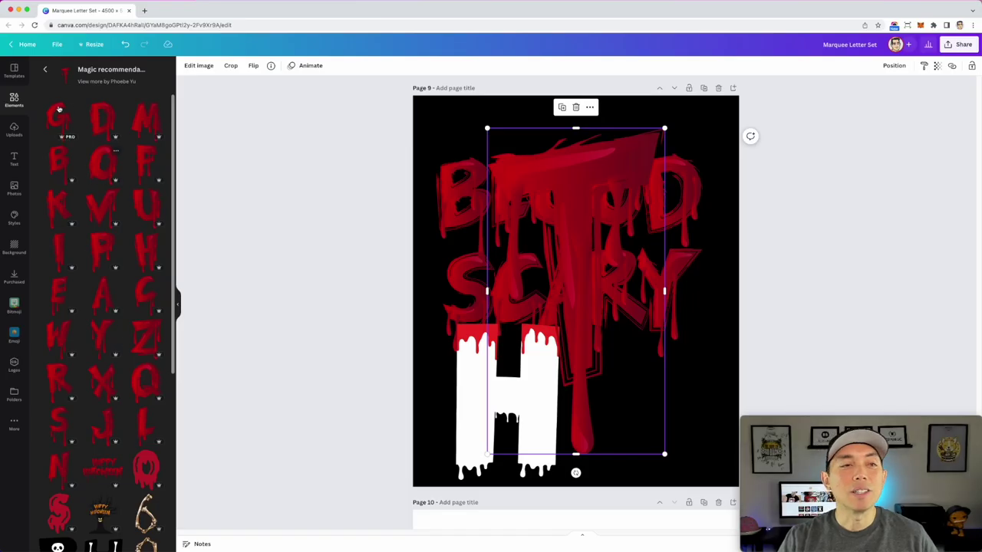
Return to the blood alphabet results, add the rounded dark red O, and show all of its magic recommendations
click(45, 69)
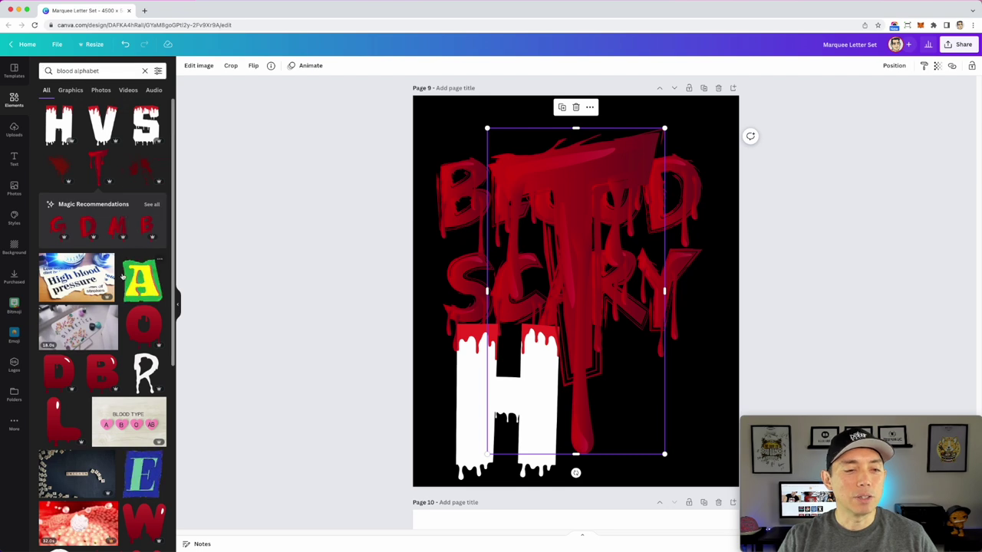
scroll(123, 276, down, 1)
click(143, 259)
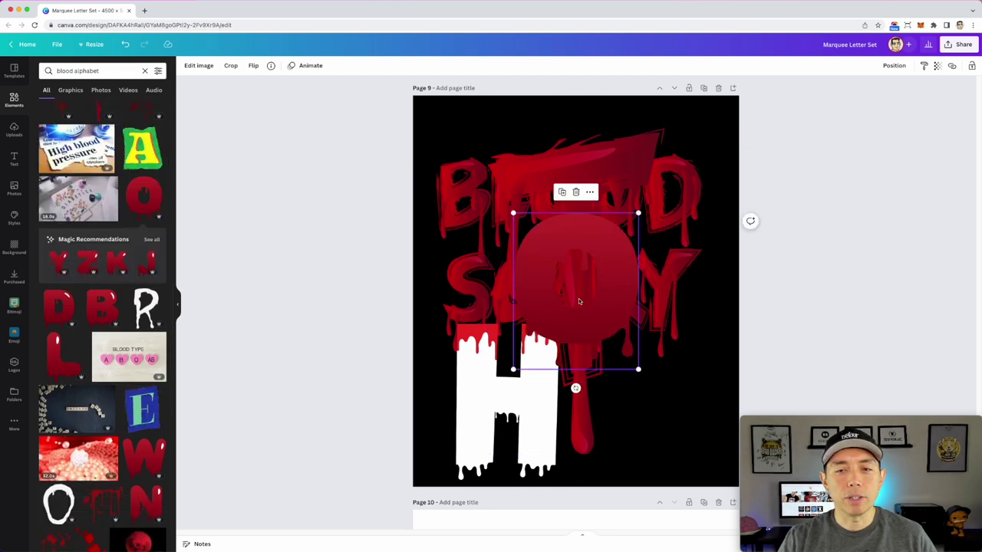
click(151, 239)
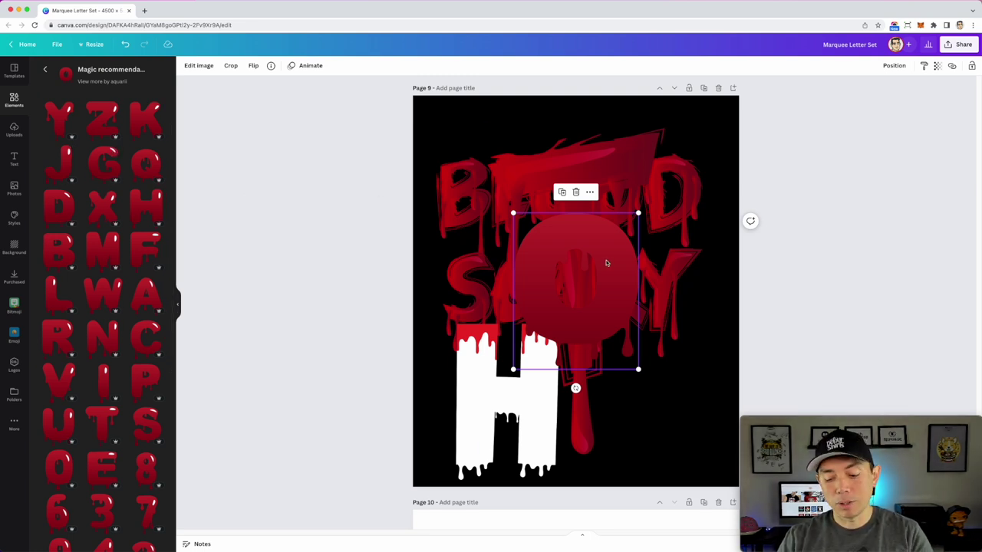
Undo the added H, T and O on page 9 and set the page background back to white
key(super+z)
key(super+z)
key(super+z)
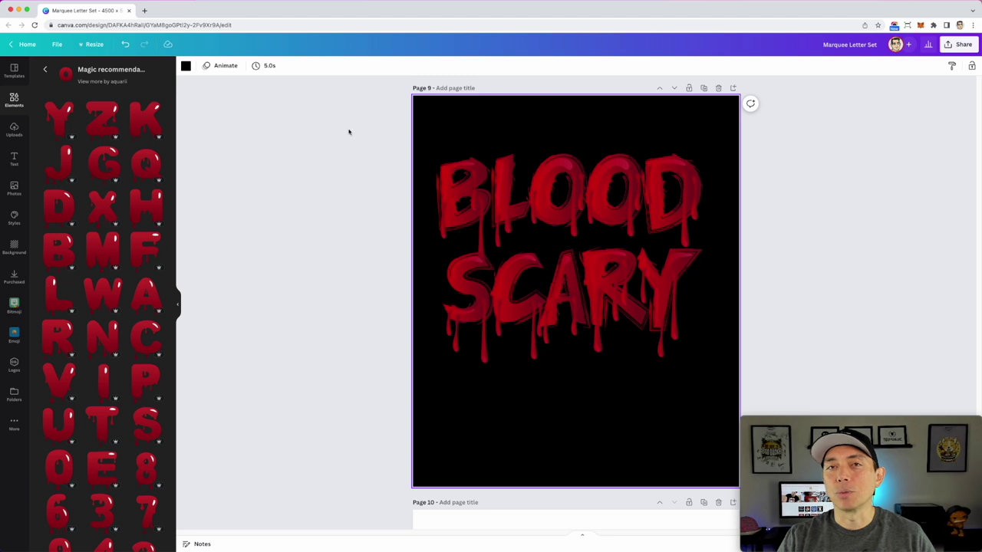
click(185, 65)
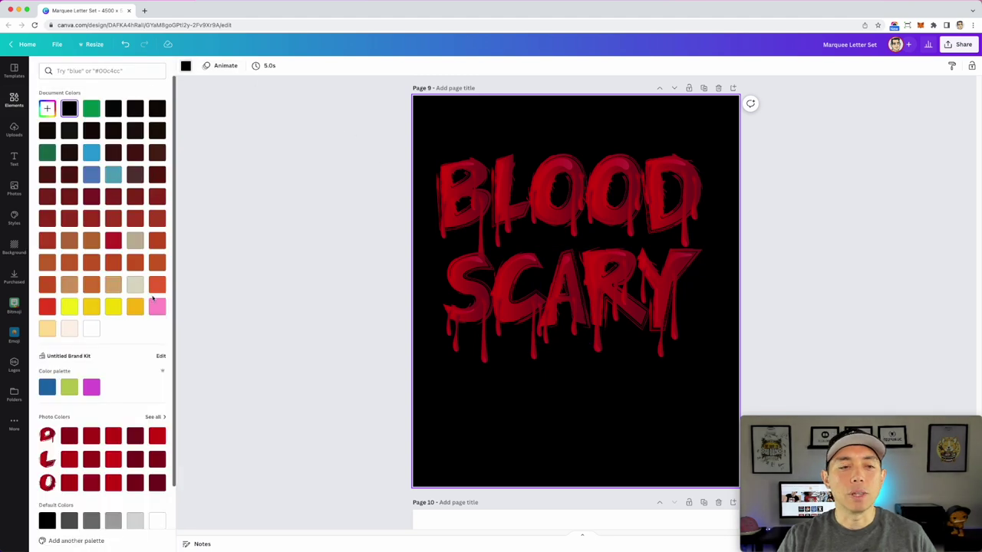
click(90, 329)
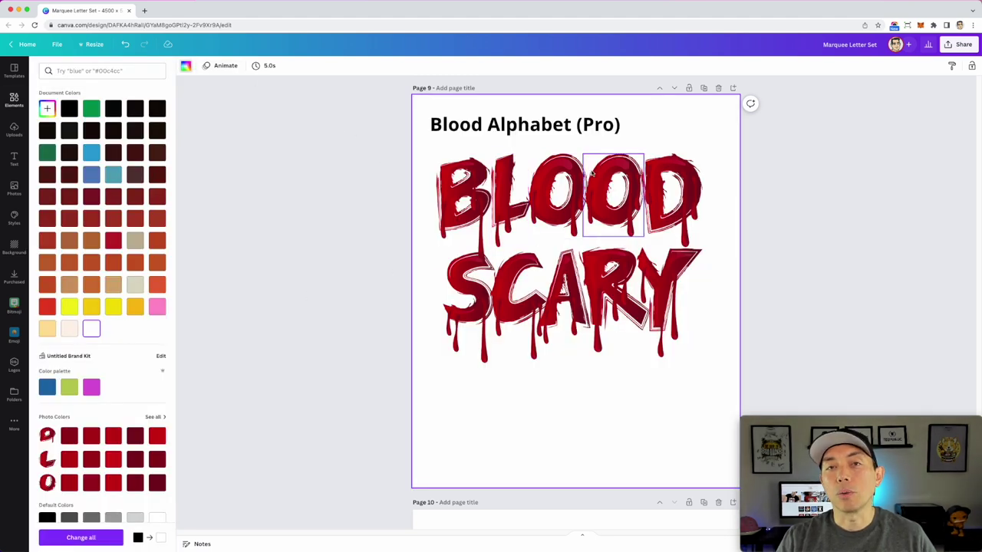
click(572, 204)
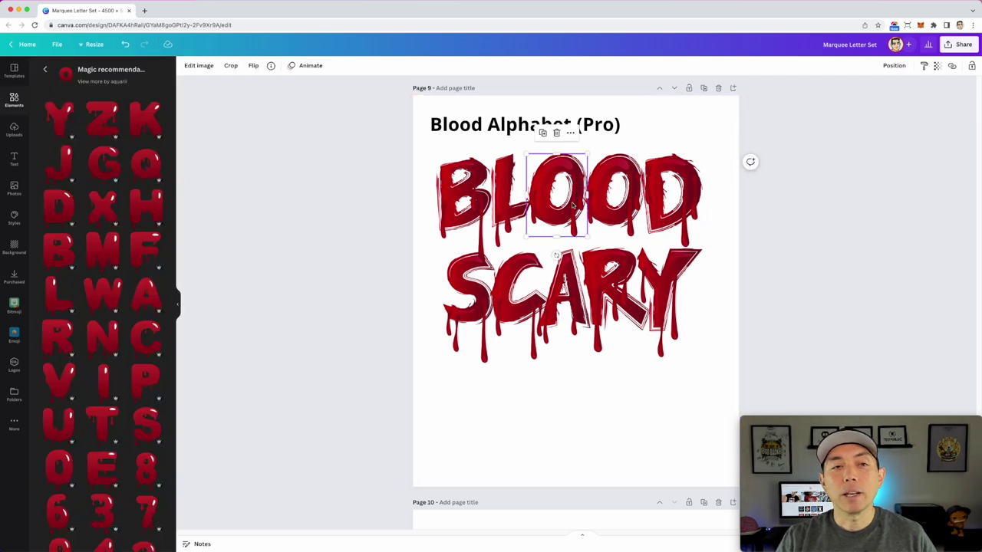
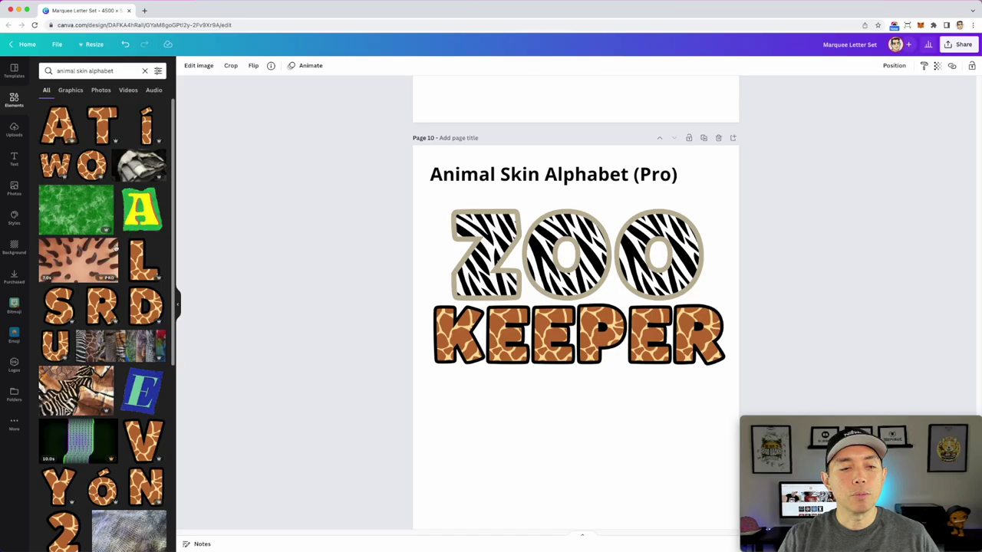
Browse the animal skin alphabet results for matching giraffe and zebra letters
scroll(115, 248, down, 10)
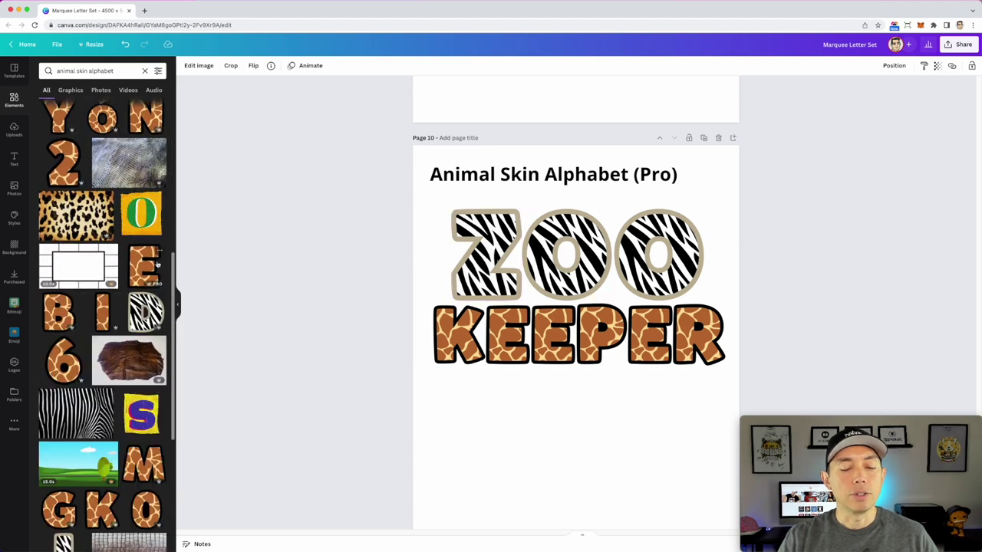
scroll(131, 307, down, 5)
scroll(157, 264, up, 2)
scroll(157, 264, up, 10)
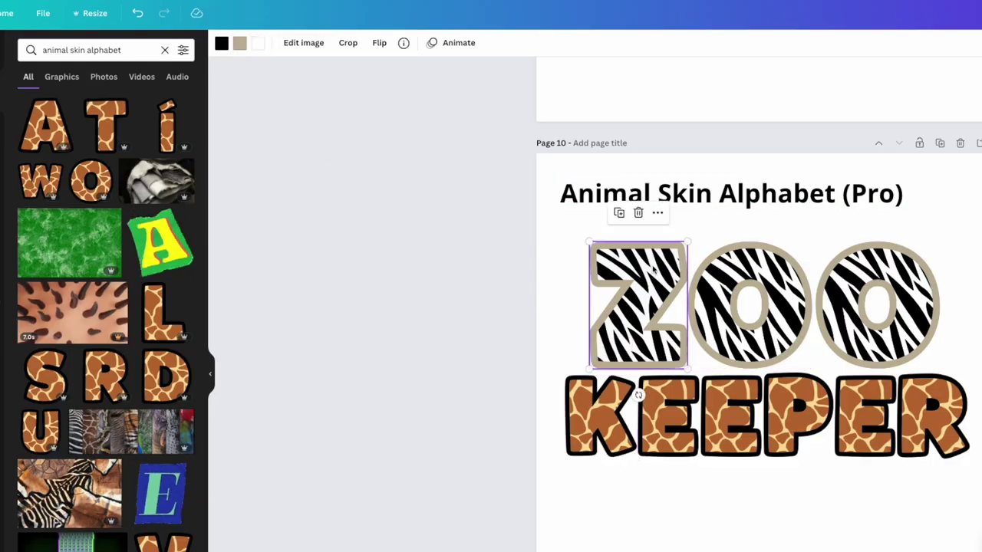
Try black on the outline of the zebra Z in ZOO on page 10, set it to white, and return to the elements library
click(636, 315)
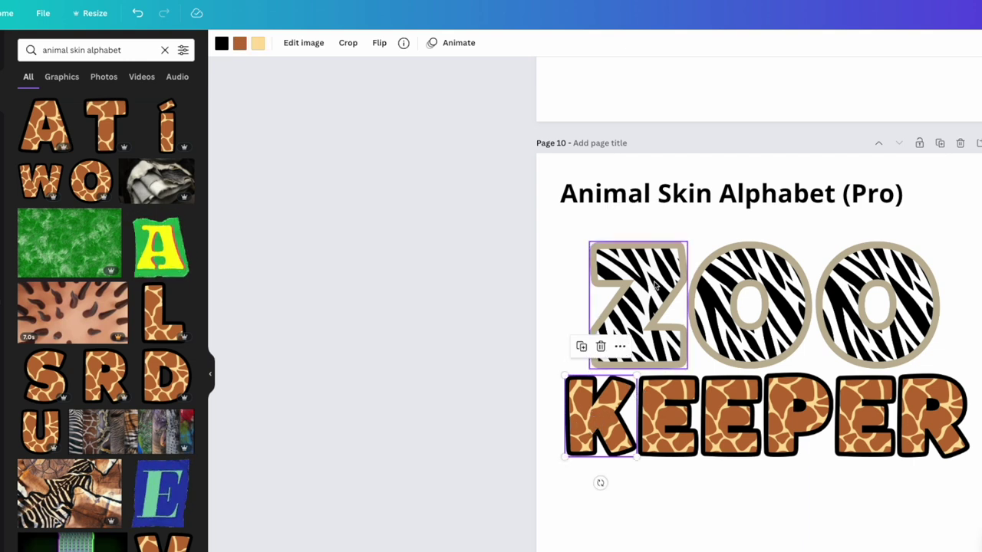
click(240, 43)
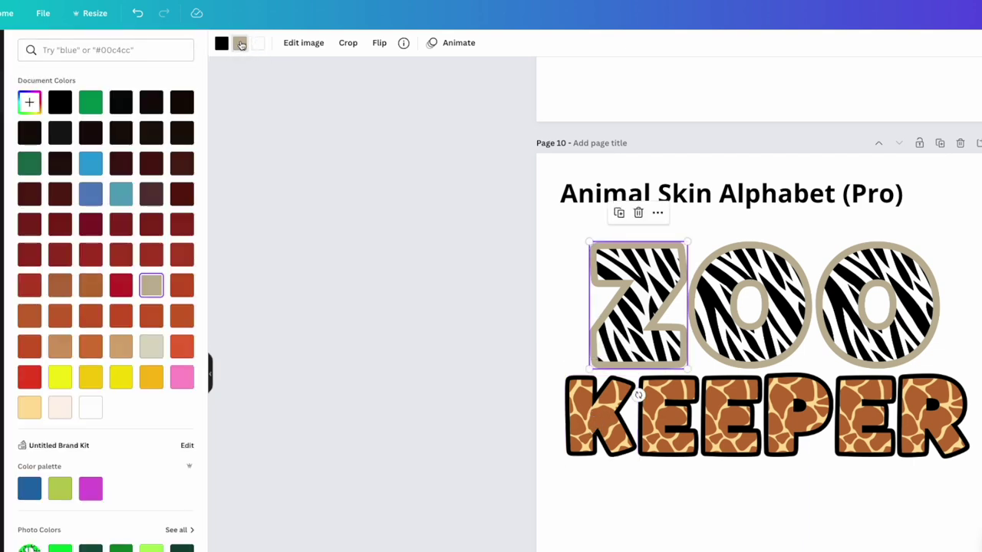
click(59, 107)
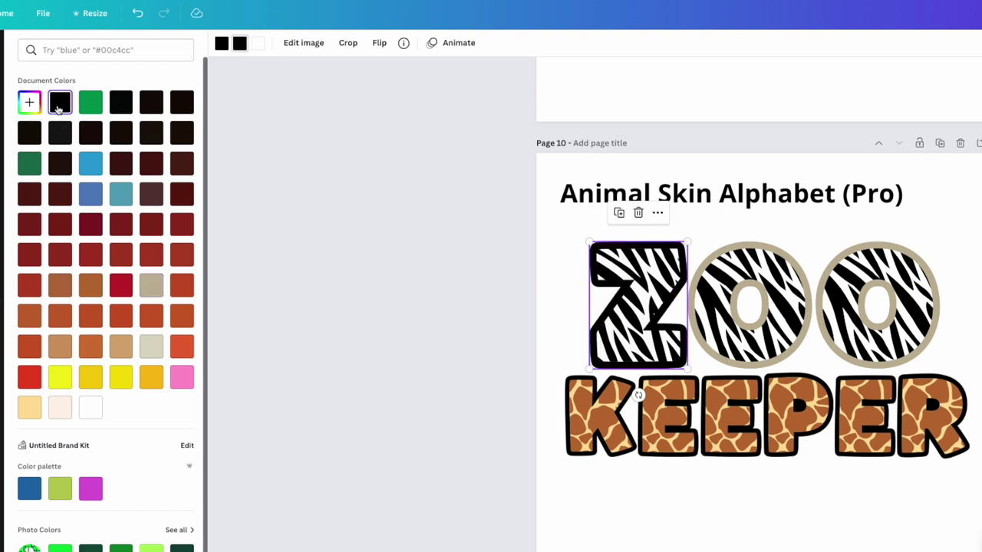
click(91, 409)
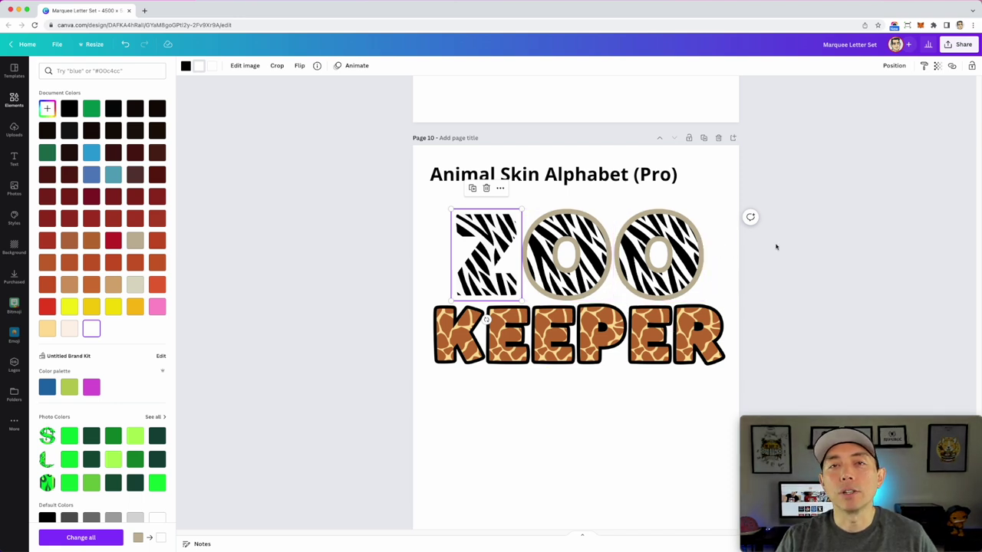
scroll(630, 357, down, 1)
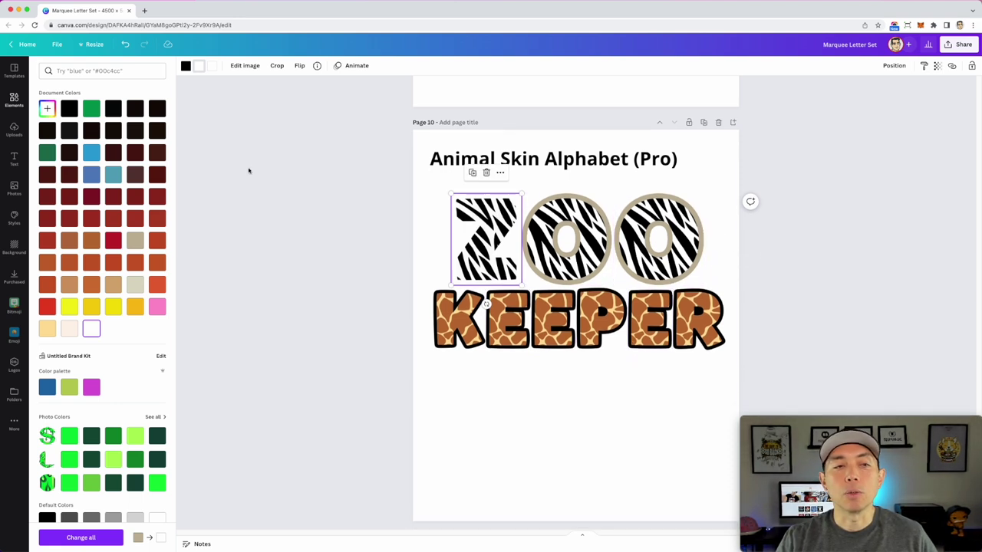
click(13, 103)
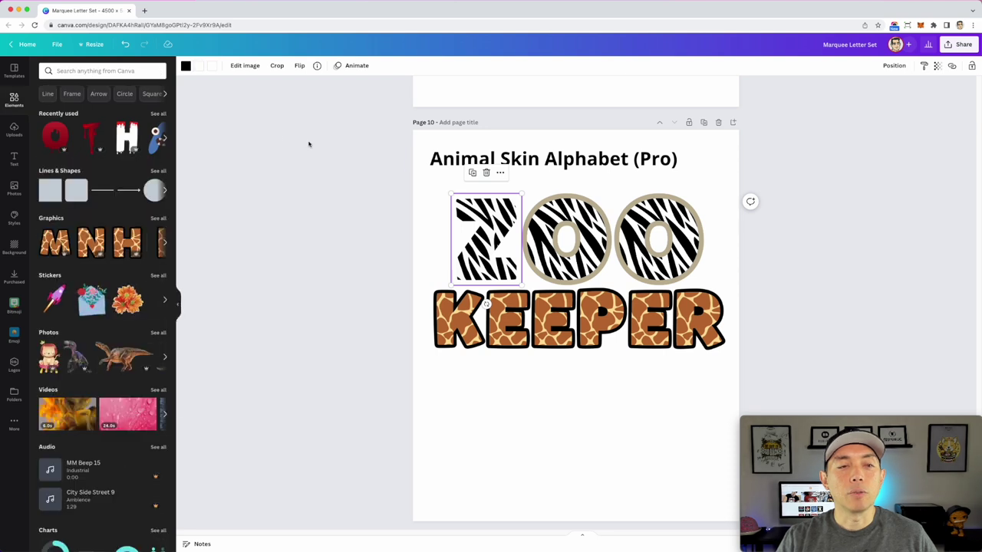